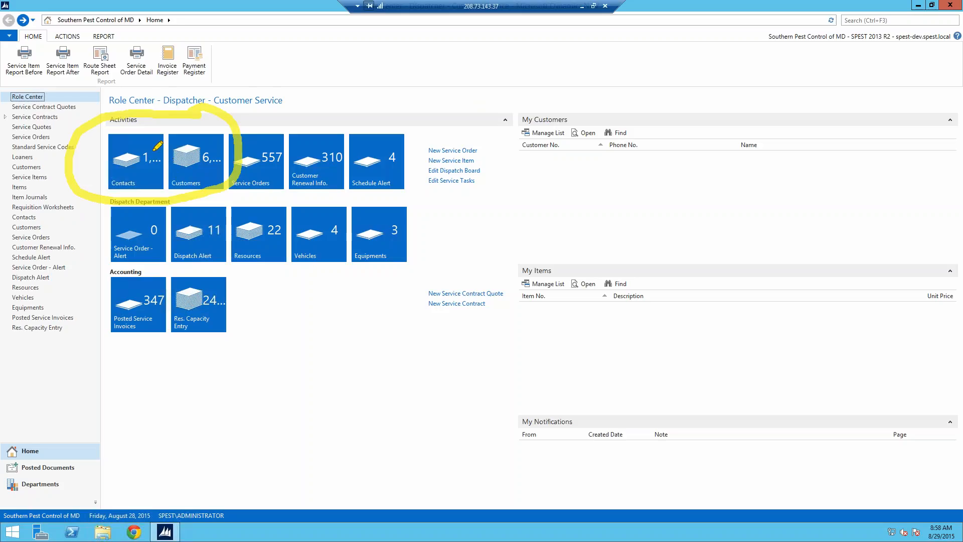
{"action": "mouse_move", "coordinate": [162, 132]}
{"action": "left_mouse_down"}
{"action": "mouse_move", "coordinate": [90, 137]}
{"action": "mouse_move", "coordinate": [125, 189]}
{"action": "mouse_move", "coordinate": [160, 136]}
{"action": "left_mouse_up"}
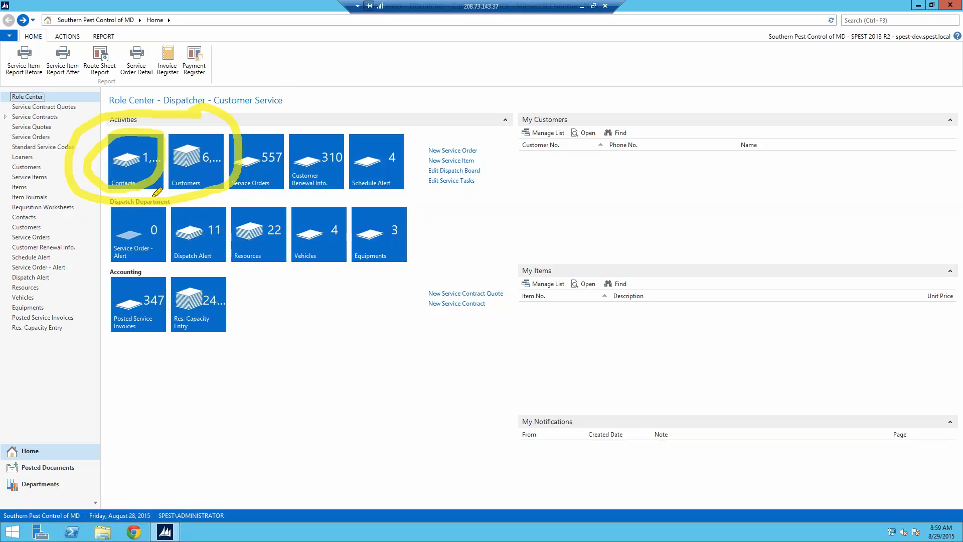
{"action": "mouse_move", "coordinate": [156, 192]}
{"action": "left_mouse_down"}
{"action": "mouse_move", "coordinate": [216, 178]}
{"action": "mouse_move", "coordinate": [227, 131]}
{"action": "mouse_move", "coordinate": [165, 146]}
{"action": "mouse_move", "coordinate": [224, 155]}
{"action": "mouse_move", "coordinate": [220, 129]}
{"action": "left_mouse_up"}
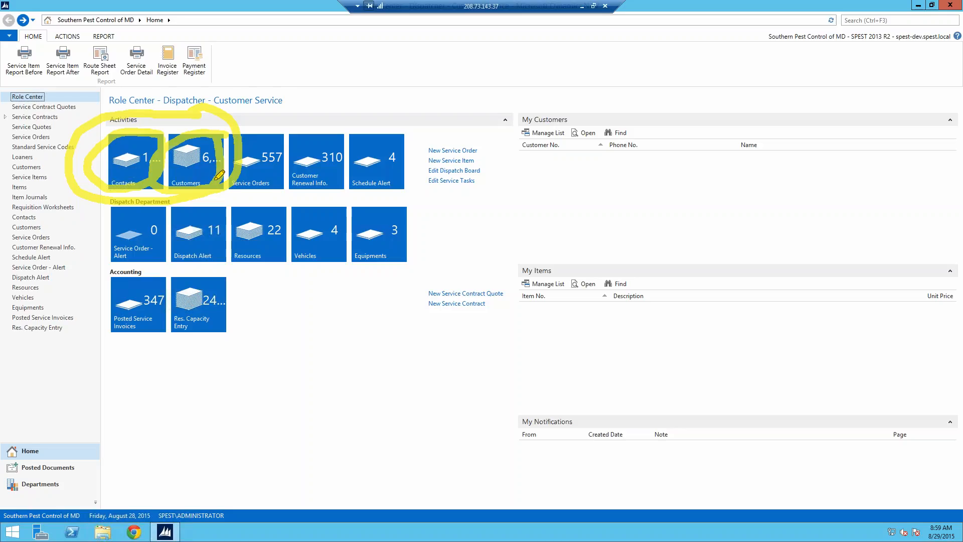
{"action": "key", "text": "Escape"}
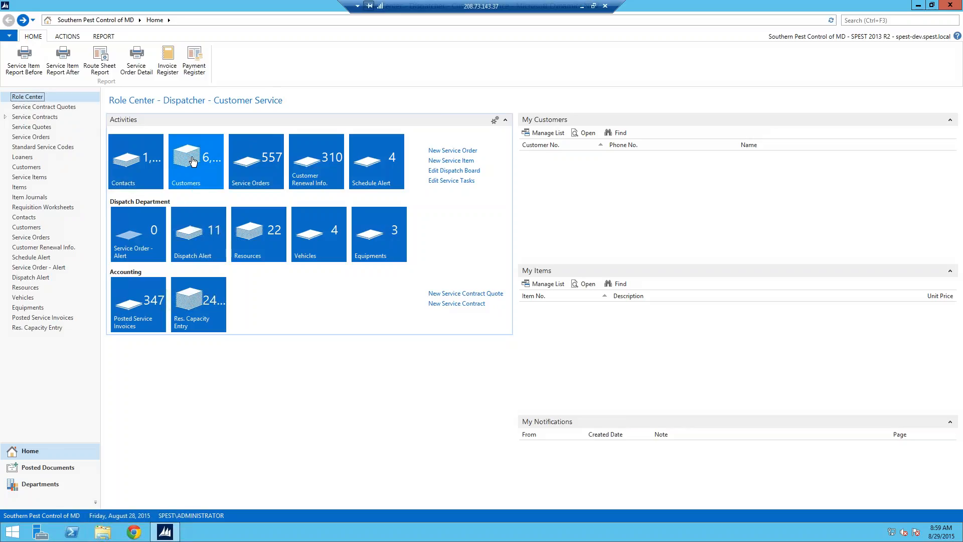
- Open a contact's card from the Contacts list and review its general, contact info and NHO details
{"action": "left_click", "coordinate": [135, 167]}
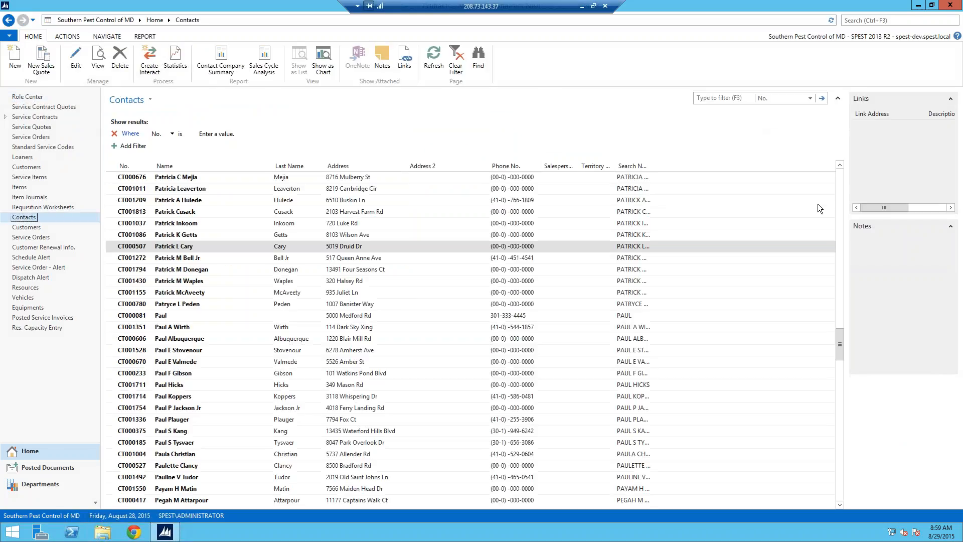
{"action": "mouse_move", "coordinate": [840, 351]}
{"action": "left_mouse_down"}
{"action": "mouse_move", "coordinate": [844, 451]}
{"action": "mouse_move", "coordinate": [830, 367]}
{"action": "left_mouse_up"}
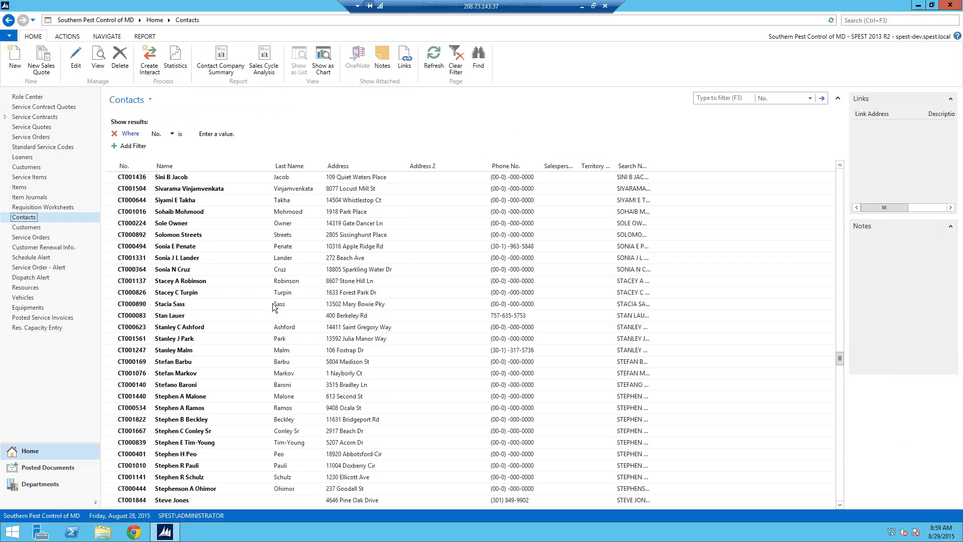
{"action": "double_click", "coordinate": [137, 270]}
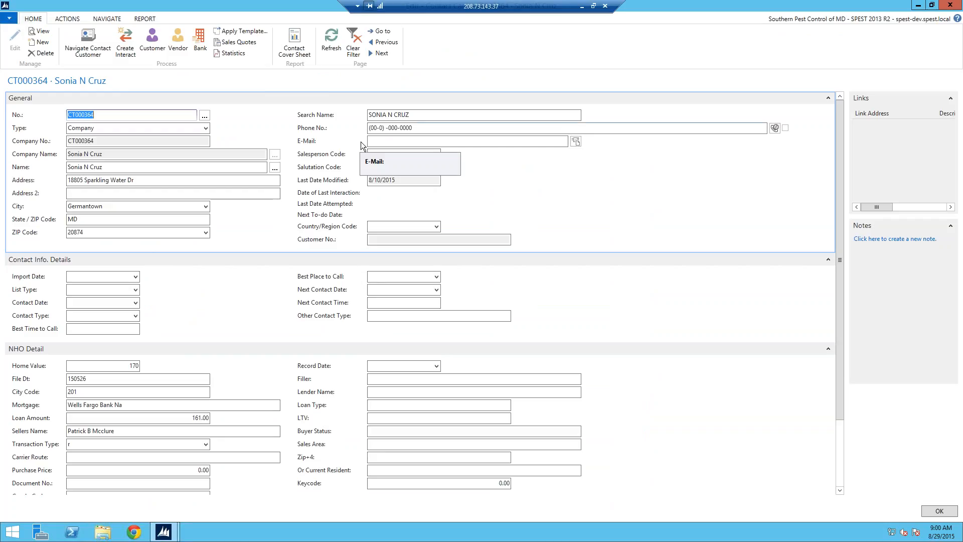
{"action": "left_click_drag", "start_coordinate": [841, 176], "coordinate": [845, 297]}
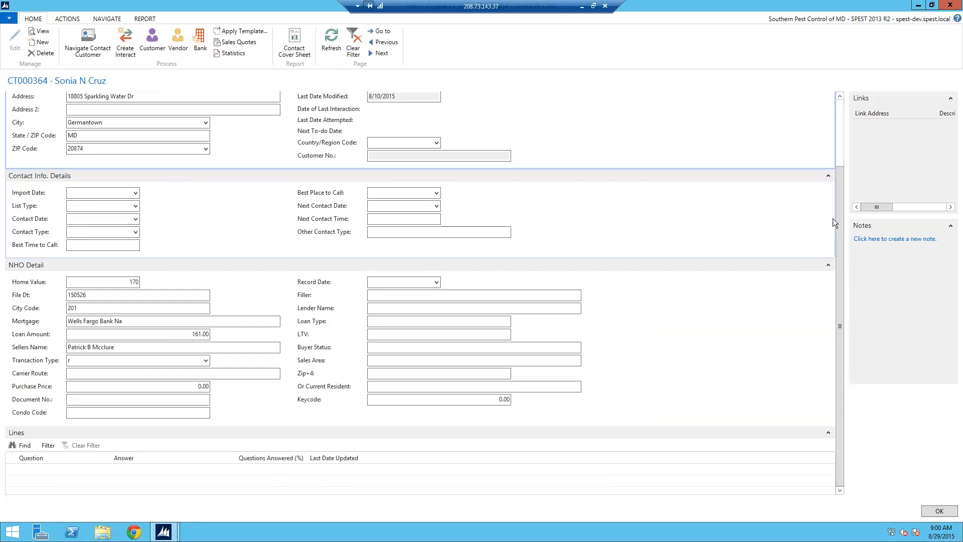
{"action": "left_click", "coordinate": [842, 126]}
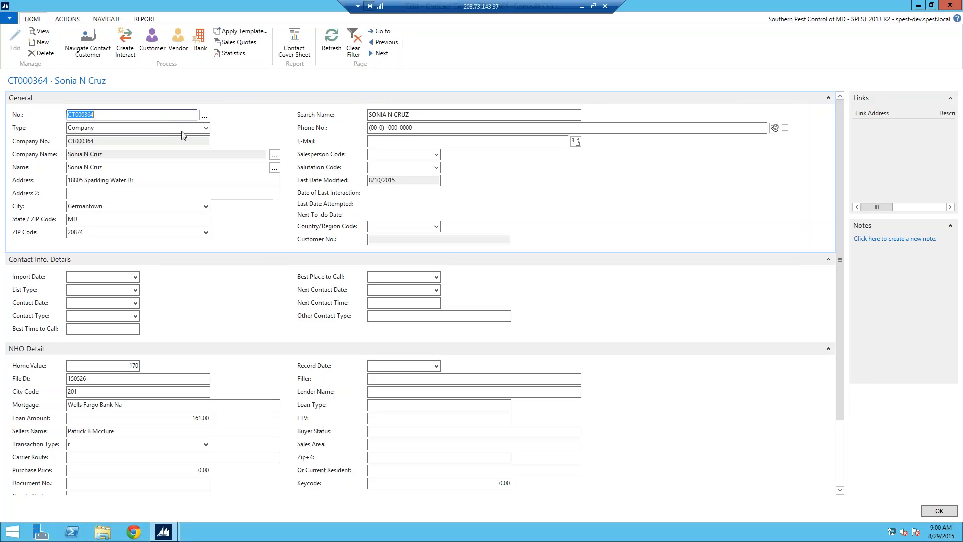
- Start the Navigate Contact Customer lookup from the contact card and find records matching a street address
{"action": "left_click", "coordinate": [91, 42]}
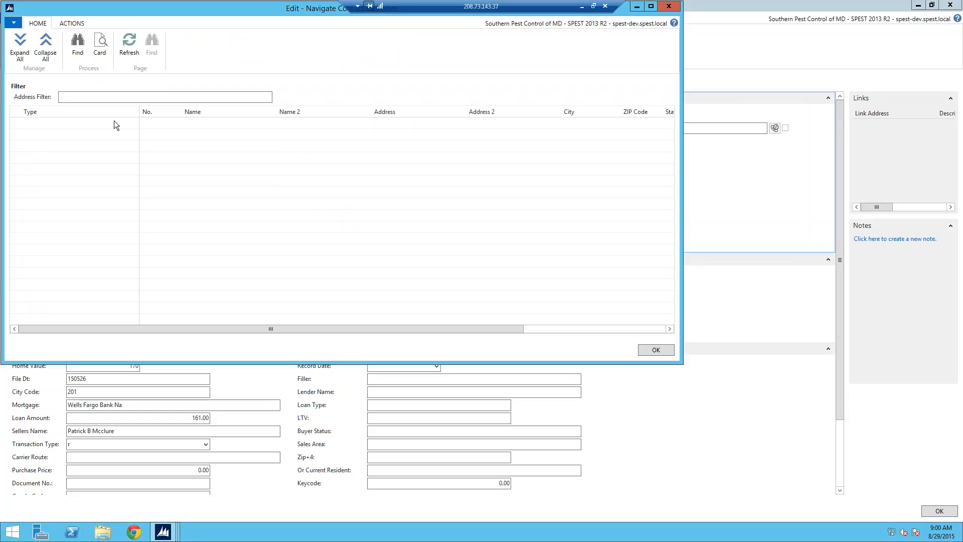
{"action": "left_click", "coordinate": [80, 97]}
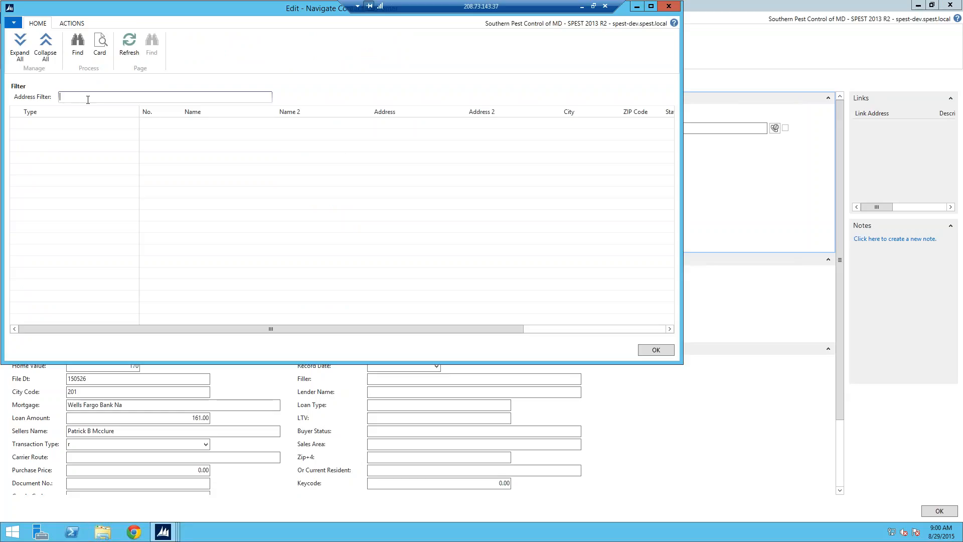
{"action": "left_click", "coordinate": [76, 40]}
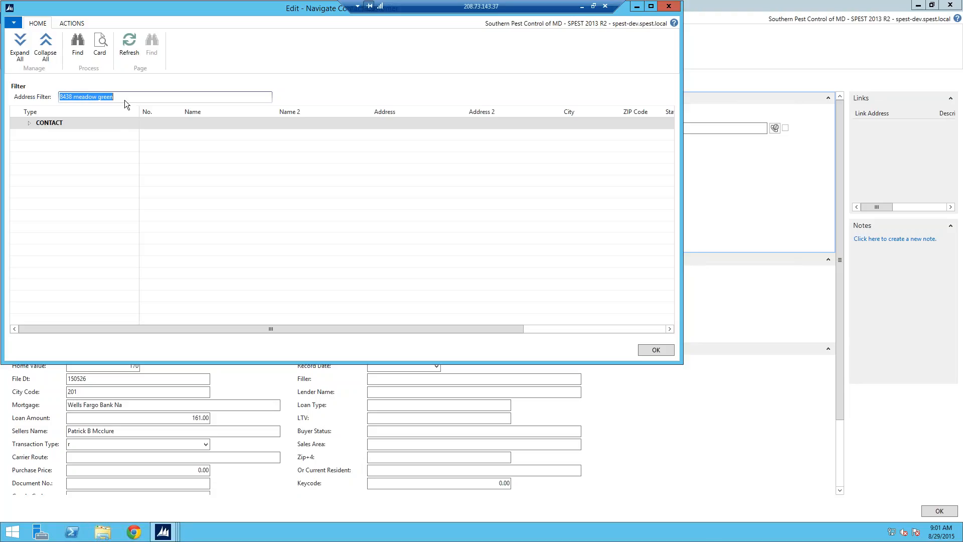
- Replace the address filter with a different street address, find matching records and expand the customer group
{"action": "left_click_drag", "start_coordinate": [125, 98], "coordinate": [44, 101]}
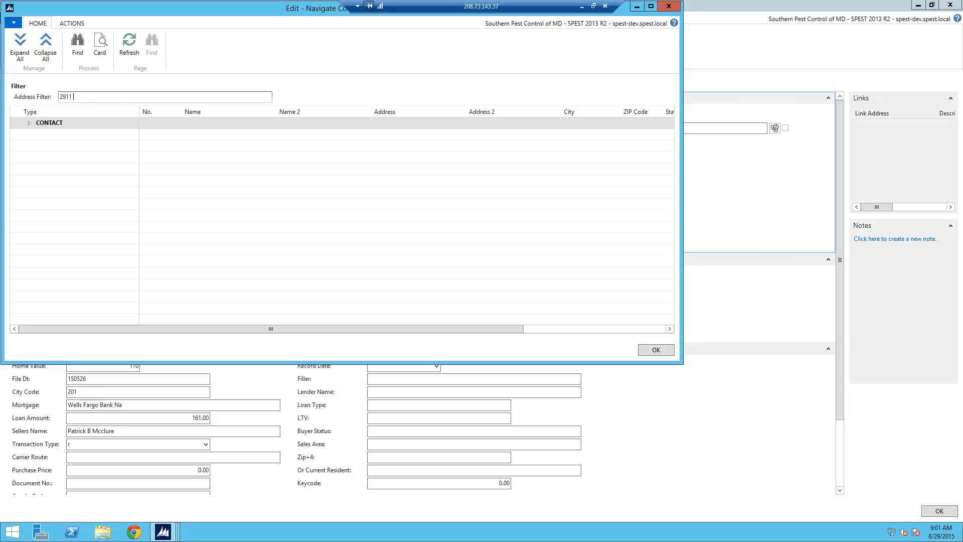
{"action": "left_click", "coordinate": [77, 45]}
{"action": "left_click", "coordinate": [28, 122]}
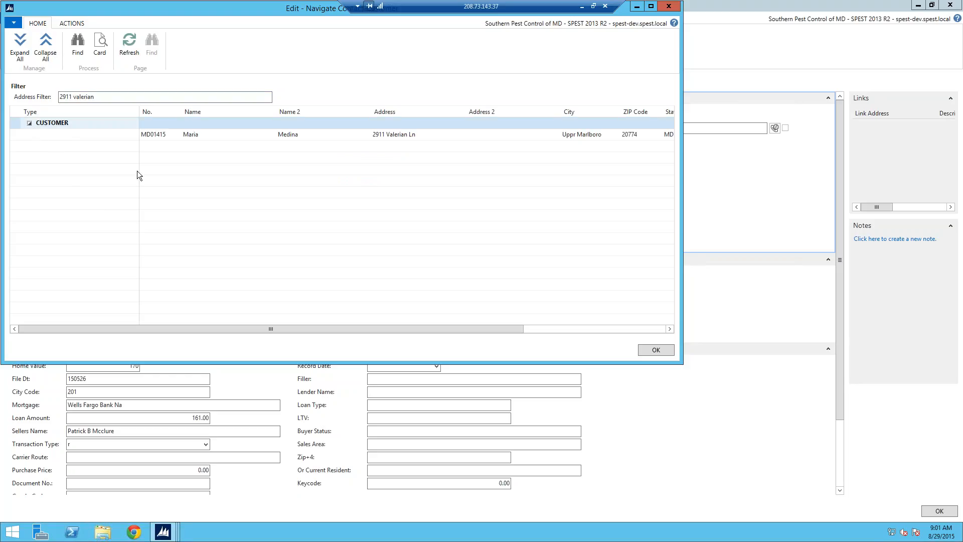
- Open the matching customer's card, review it down to the renewal information, and close it
{"action": "left_click", "coordinate": [169, 139]}
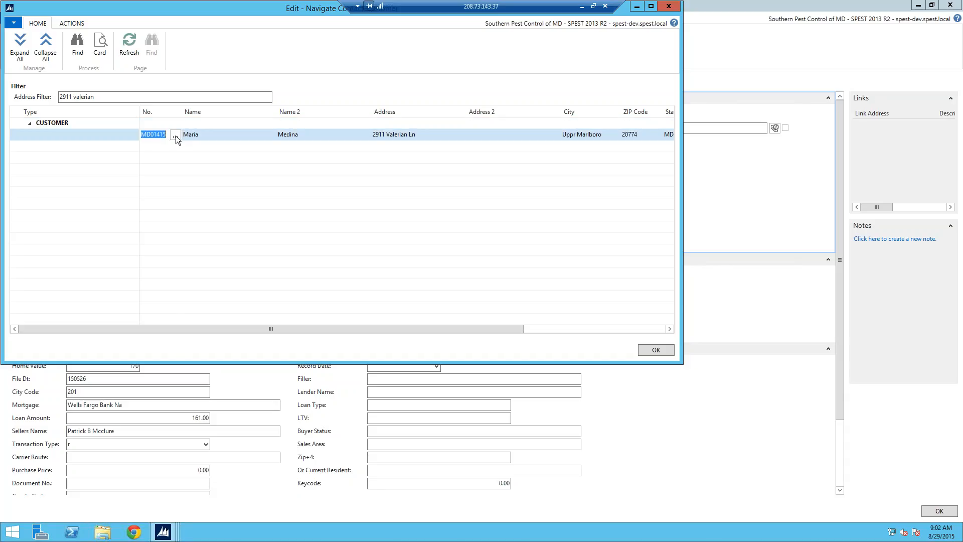
{"action": "left_click", "coordinate": [175, 138]}
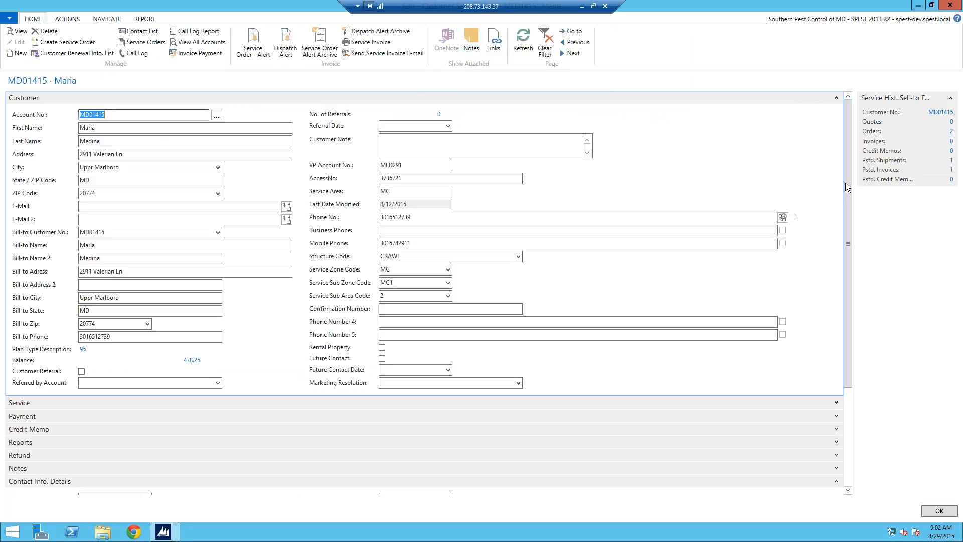
{"action": "left_click_drag", "start_coordinate": [850, 244], "coordinate": [849, 359]}
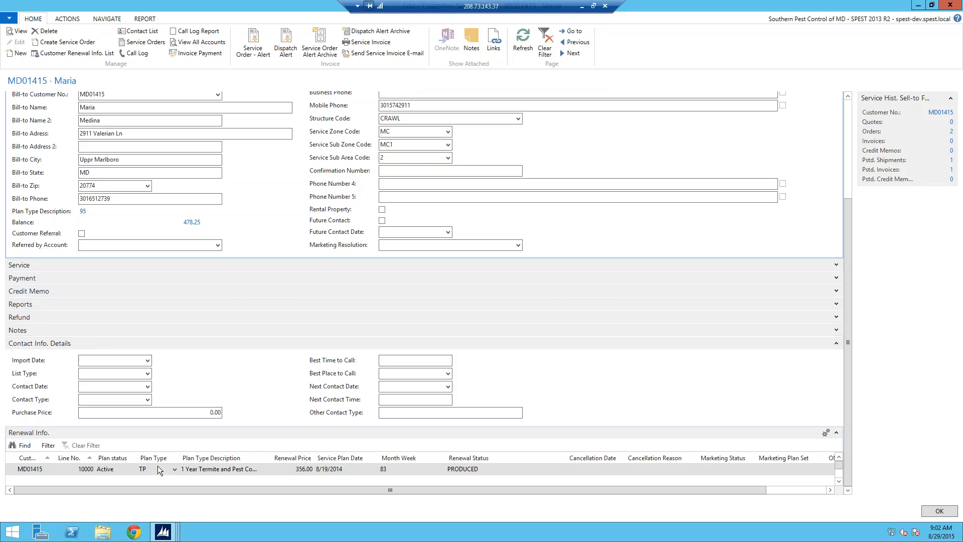
{"action": "left_click", "coordinate": [950, 512]}
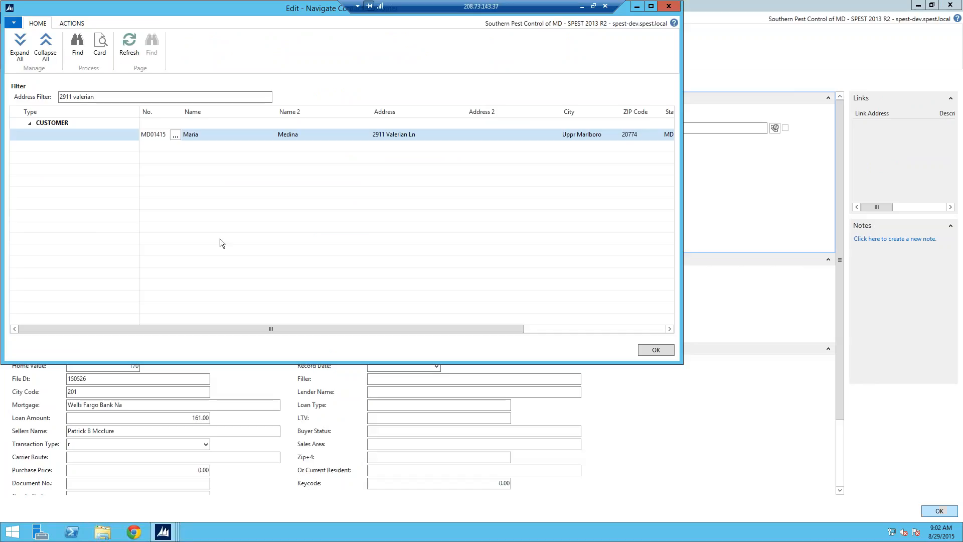
- Find records for the first street address again, expand the contact group and open the matching contact's card
{"action": "left_click", "coordinate": [41, 99]}
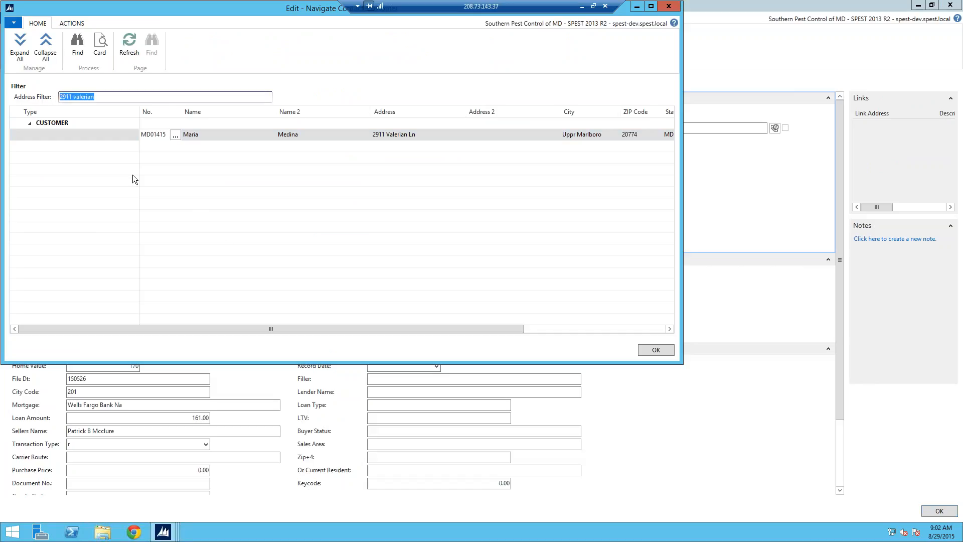
{"action": "left_click", "coordinate": [77, 47]}
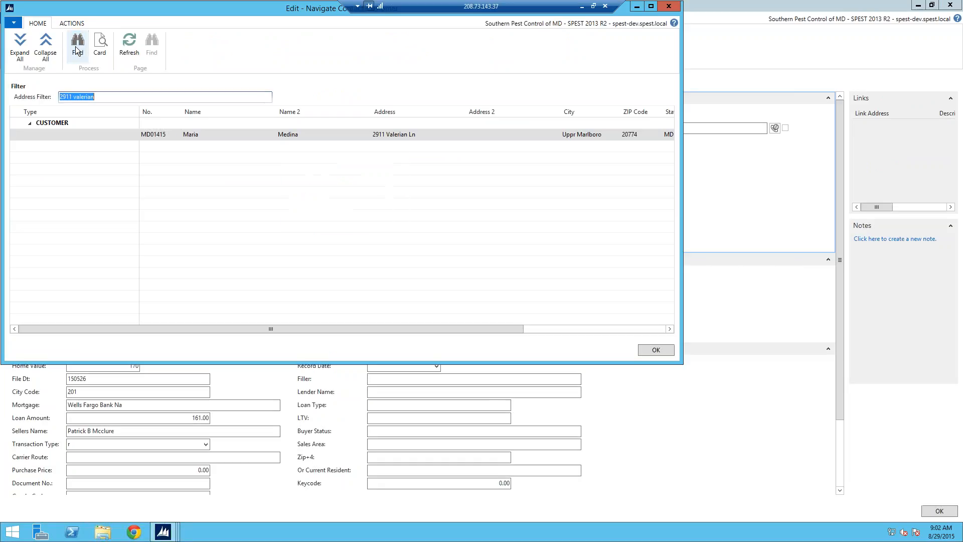
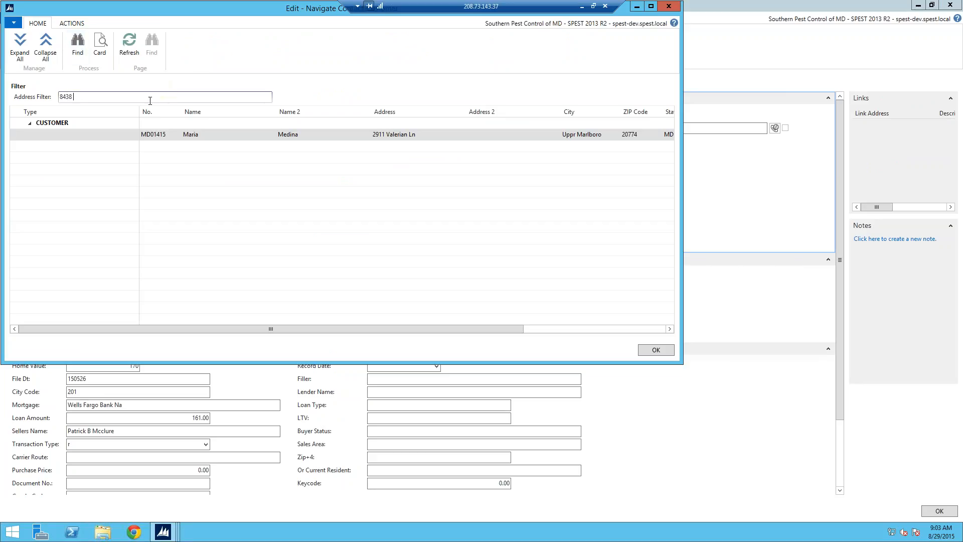
{"action": "key", "text": "Return"}
{"action": "left_click", "coordinate": [71, 39]}
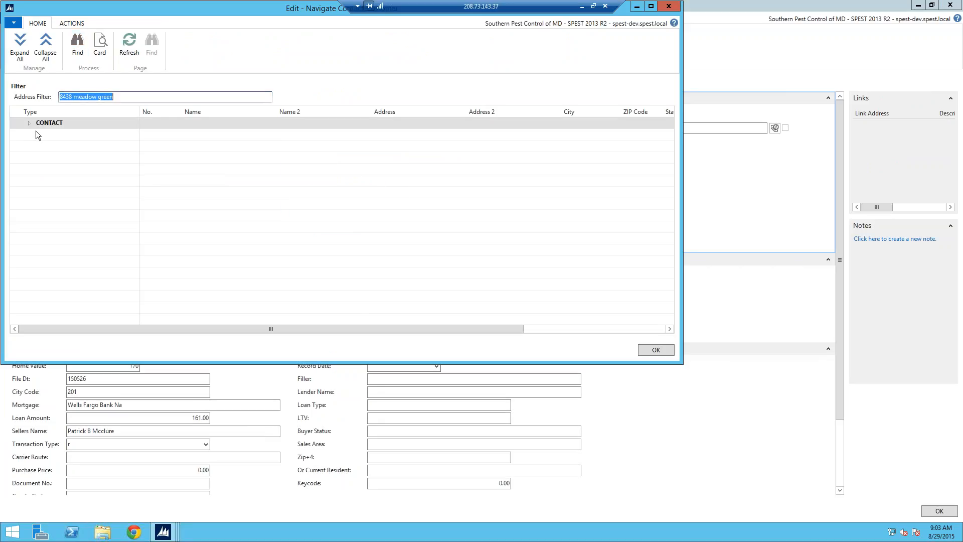
{"action": "left_click", "coordinate": [28, 123]}
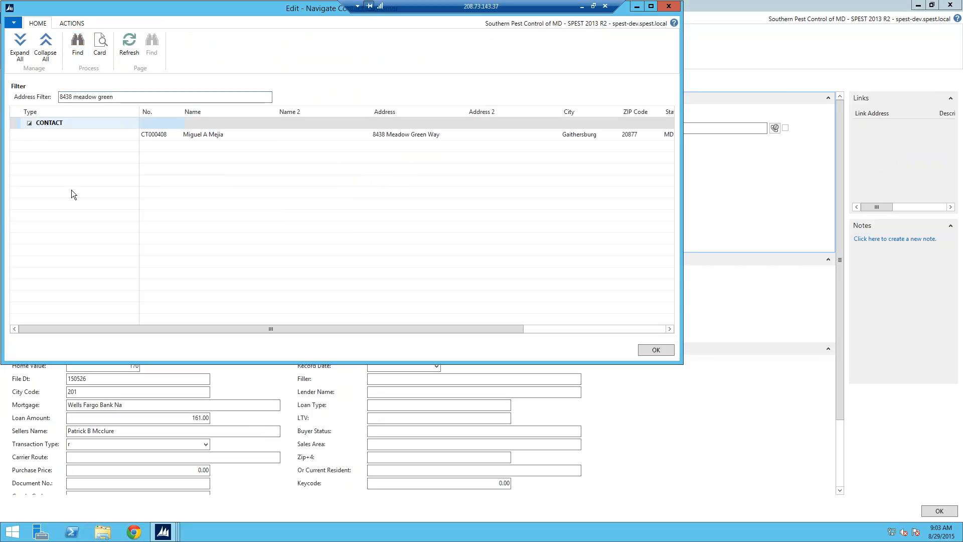
{"action": "left_click", "coordinate": [170, 137]}
{"action": "left_click", "coordinate": [174, 135]}
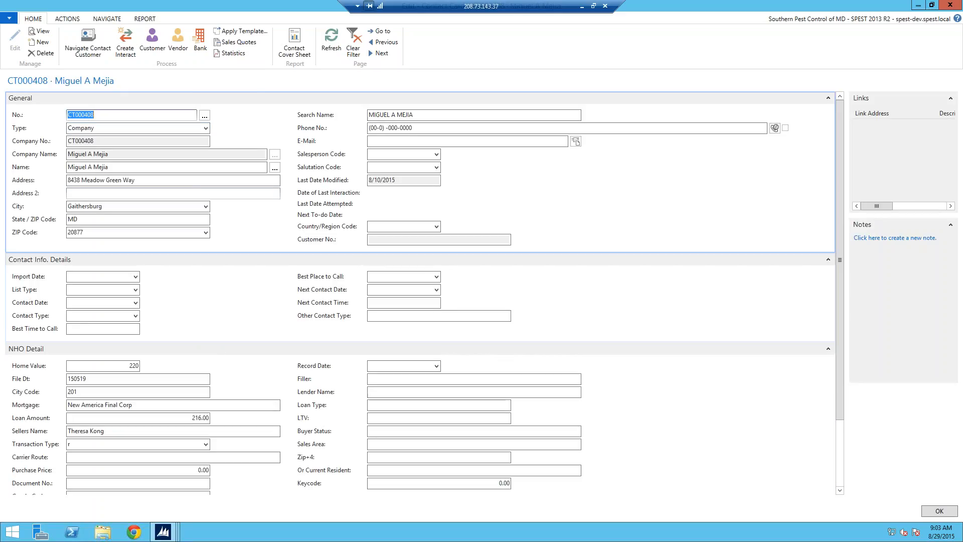
- Fill in the contact's phone number and e-mail address in the general details
{"action": "left_click", "coordinate": [176, 166]}
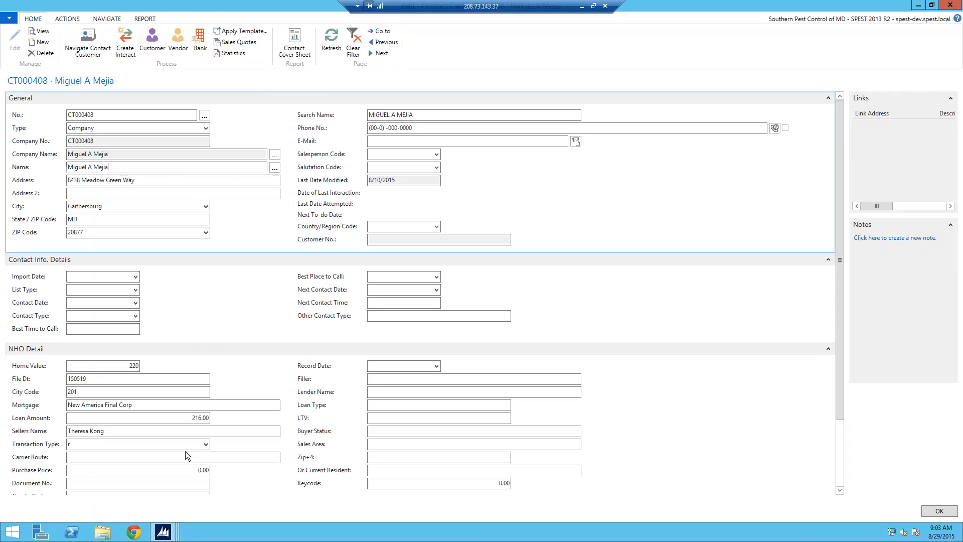
{"action": "left_click_drag", "start_coordinate": [415, 128], "coordinate": [360, 129]}
{"action": "type", "text": "3015554444"}
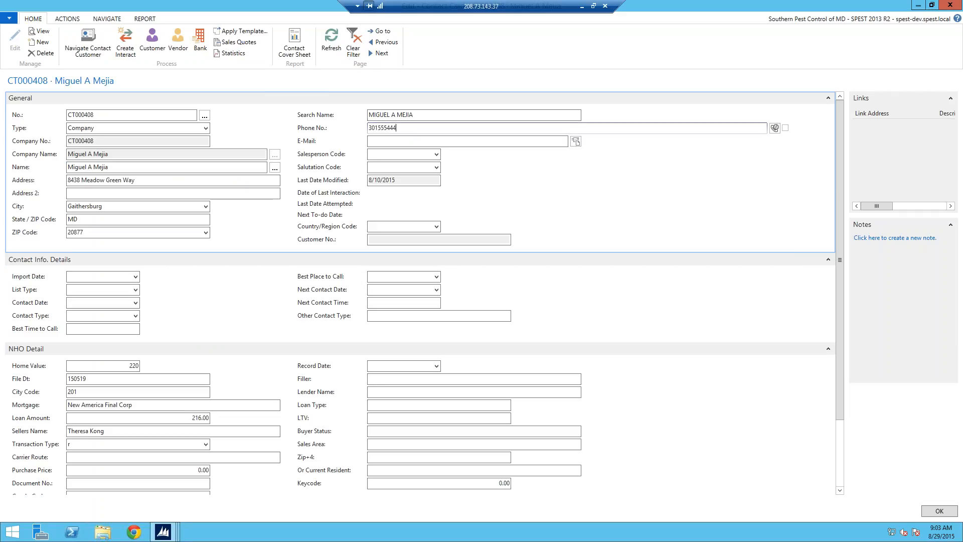
{"action": "left_click", "coordinate": [369, 142]}
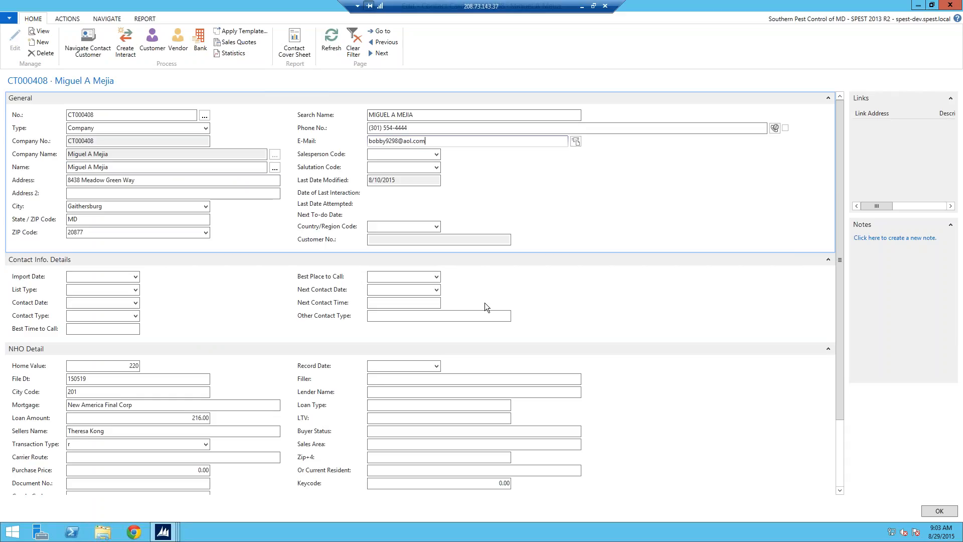
- Set the contact's import date to 8/1/2015 and the list type to NPN (Non Published Number)
{"action": "left_click", "coordinate": [135, 276]}
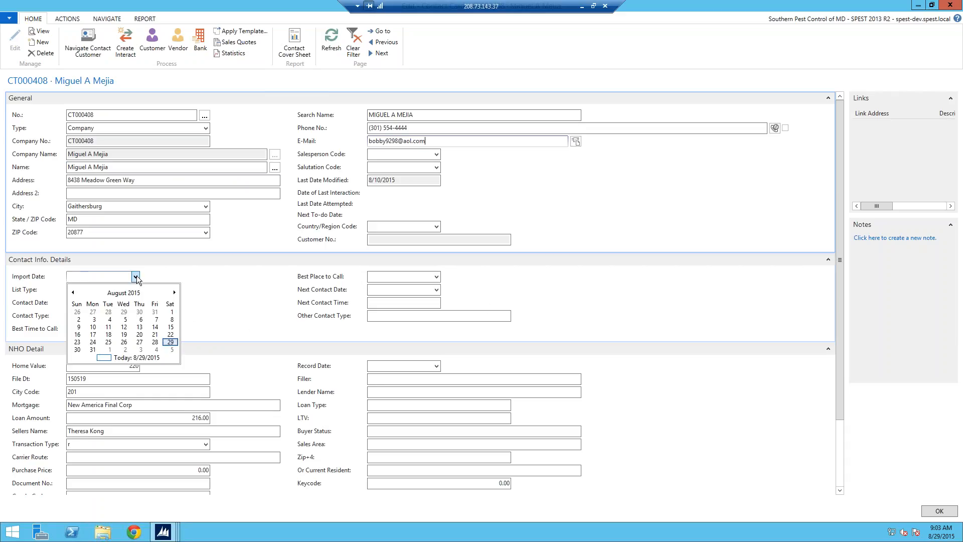
{"action": "left_click", "coordinate": [171, 312]}
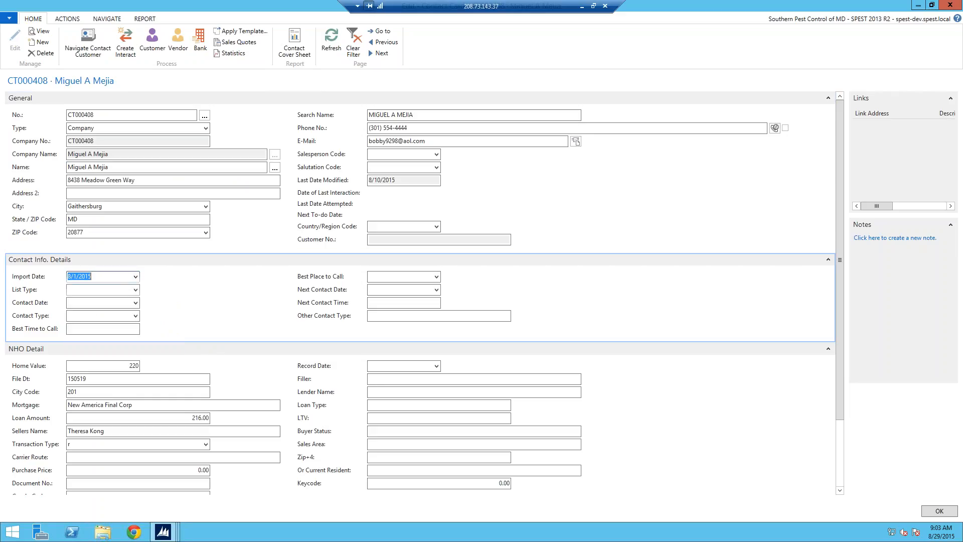
{"action": "left_click", "coordinate": [135, 290]}
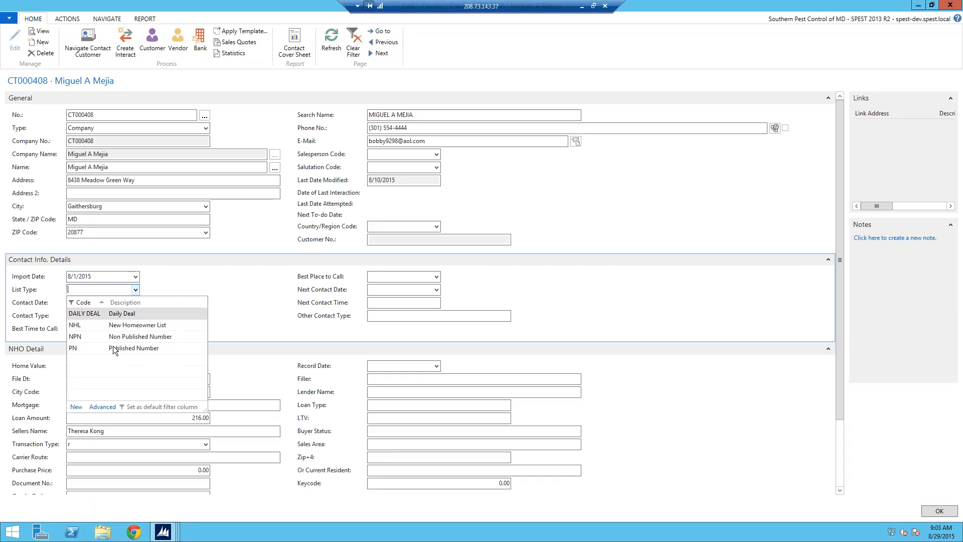
{"action": "left_click", "coordinate": [76, 337]}
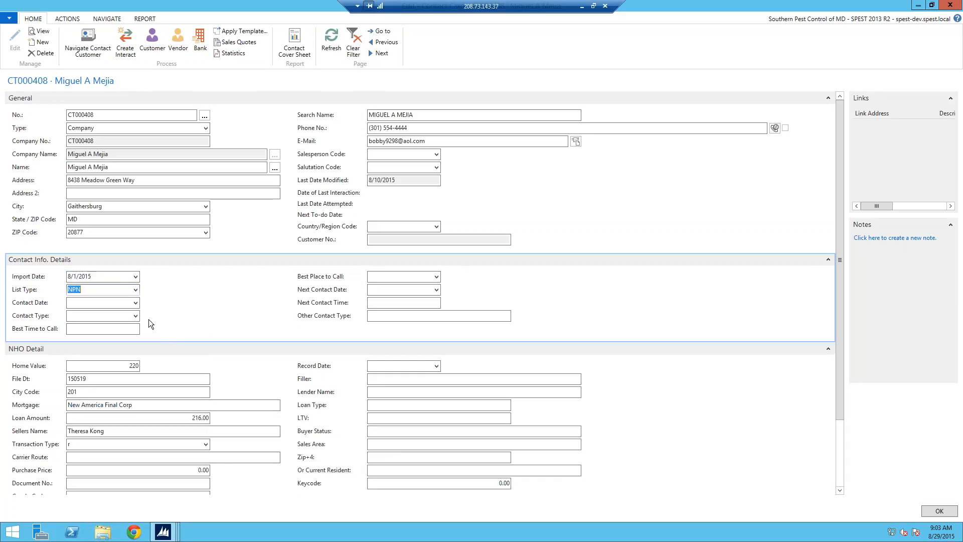
- Set the contact date to 8/29/2015 and the contact type to IB (Inbound)
{"action": "left_click", "coordinate": [135, 303]}
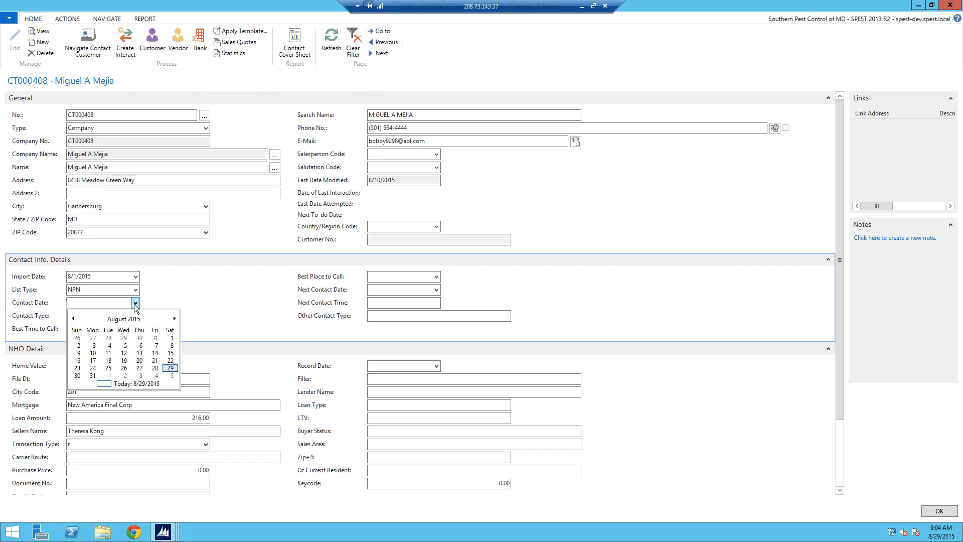
{"action": "left_click", "coordinate": [169, 369]}
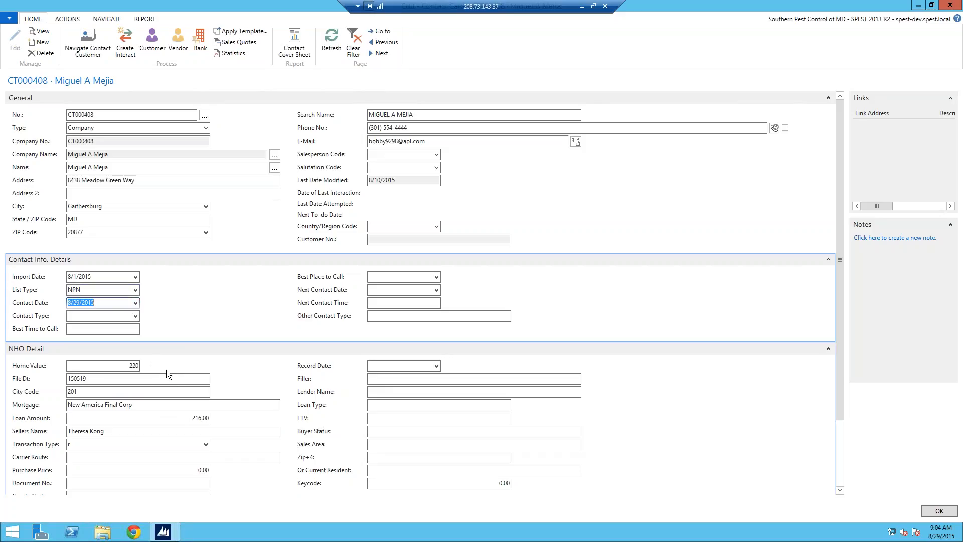
{"action": "left_click", "coordinate": [136, 316]}
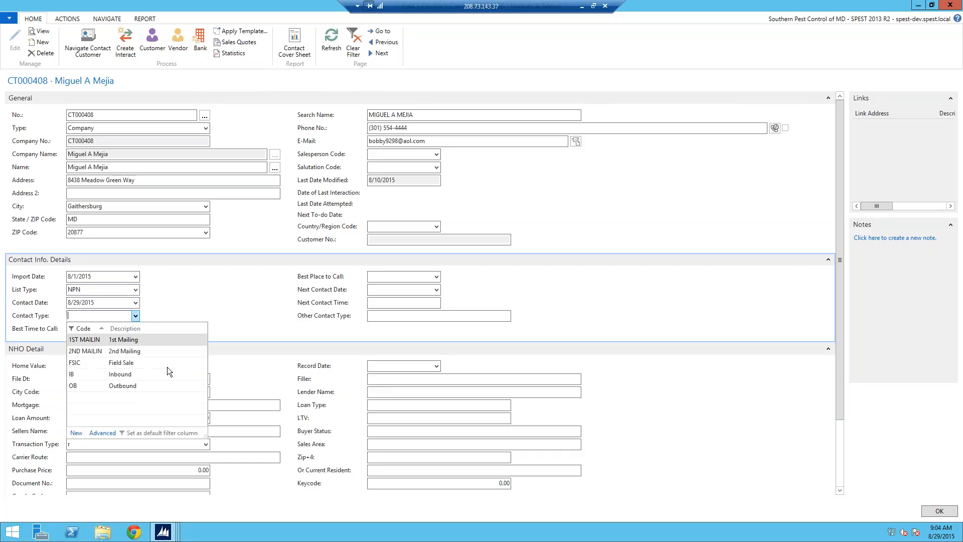
{"action": "left_click", "coordinate": [88, 373]}
- Set the contact's best time to call to 4:00 PM and move on to the best place to call
{"action": "left_click", "coordinate": [95, 331]}
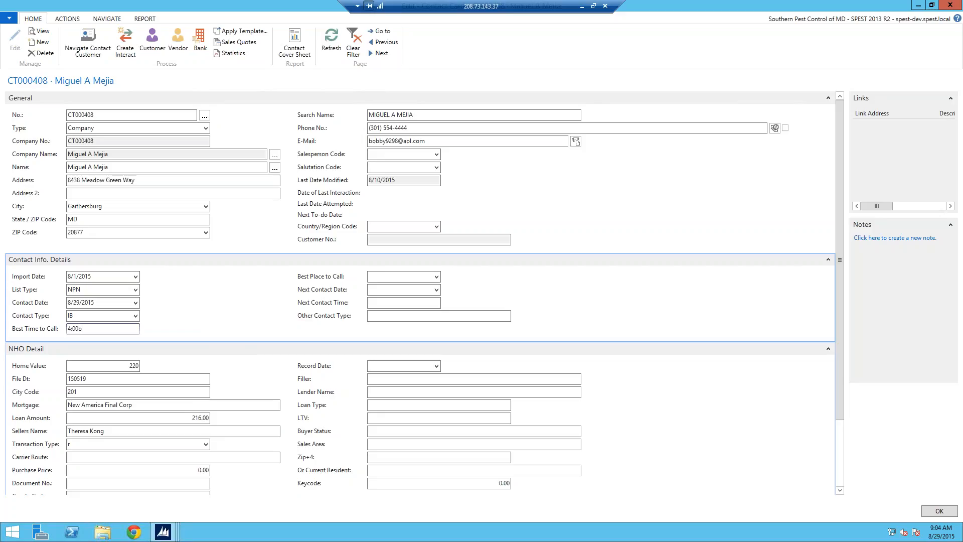
{"action": "type", "text": "4:00o"}
{"action": "key", "text": "BackSpace"}
{"action": "left_click", "coordinate": [432, 278]}
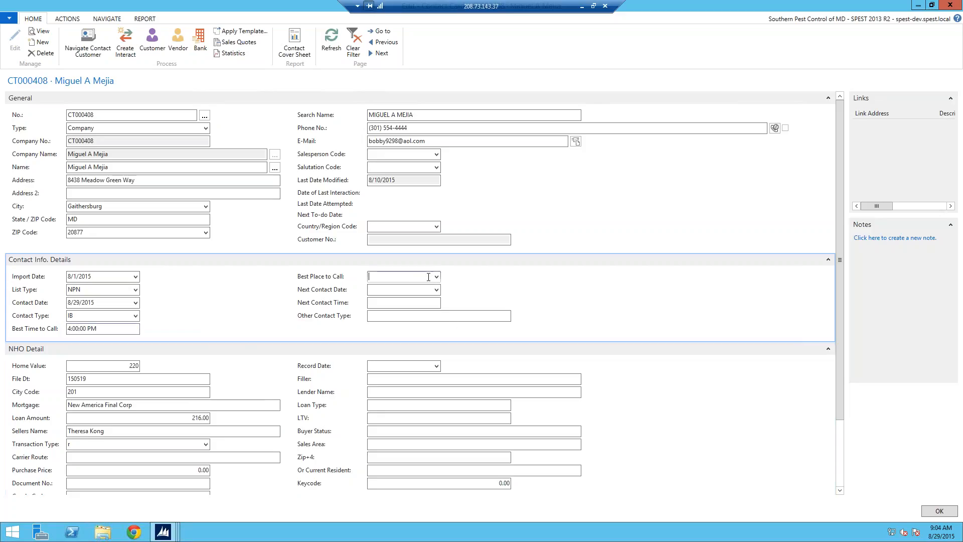
- Set the contact's best place to call to MOBILE and create a customer from the contact using the TEST customer template
{"action": "left_click", "coordinate": [435, 277]}
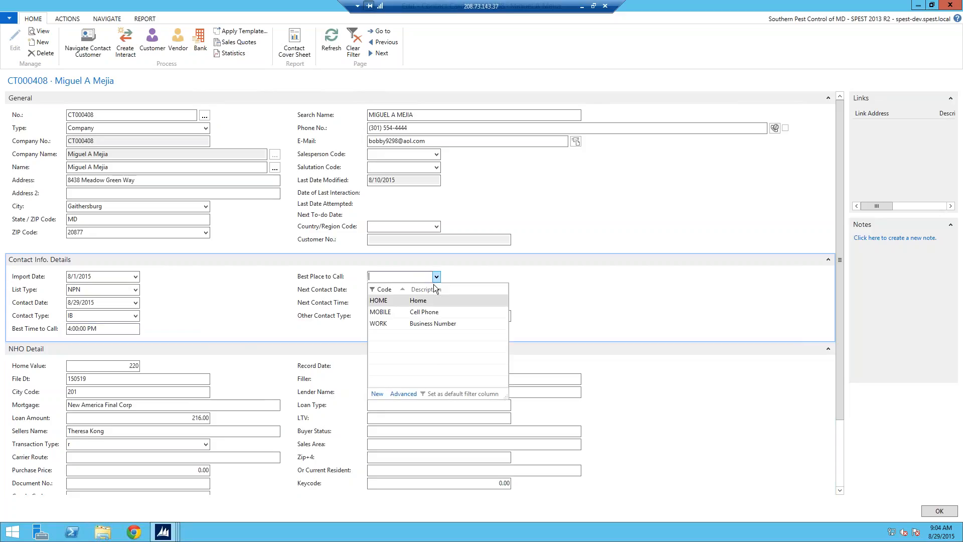
{"action": "left_click", "coordinate": [388, 312]}
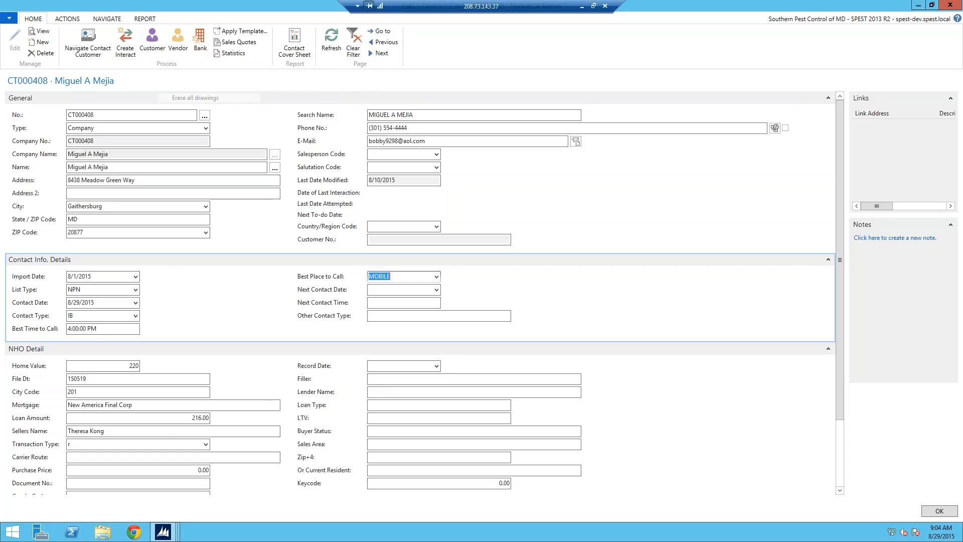
{"action": "left_click", "coordinate": [153, 43]}
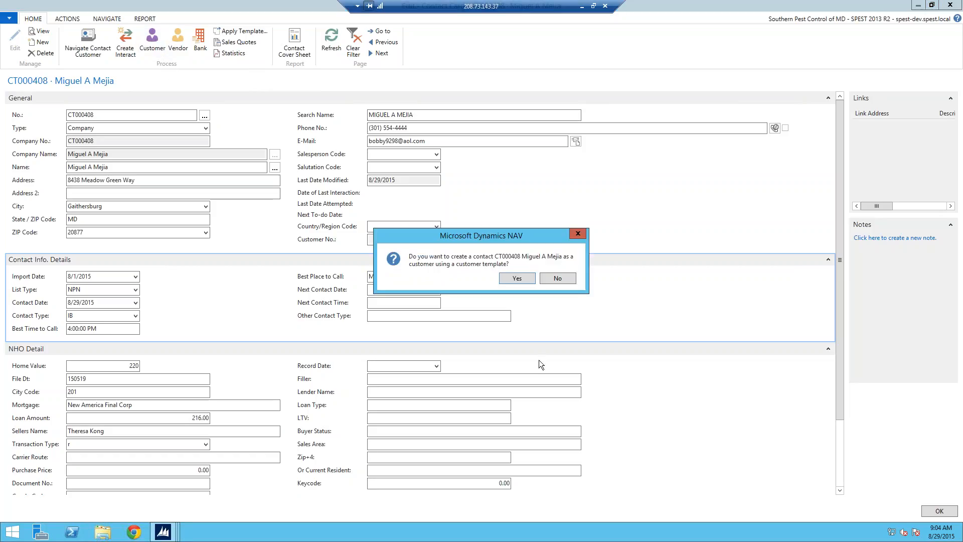
{"action": "left_click", "coordinate": [524, 277]}
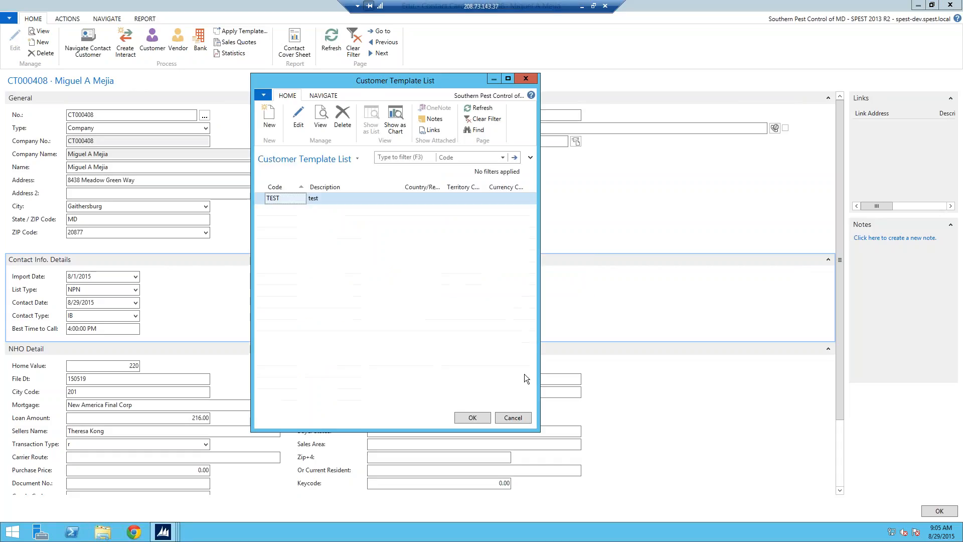
{"action": "left_click", "coordinate": [471, 417]}
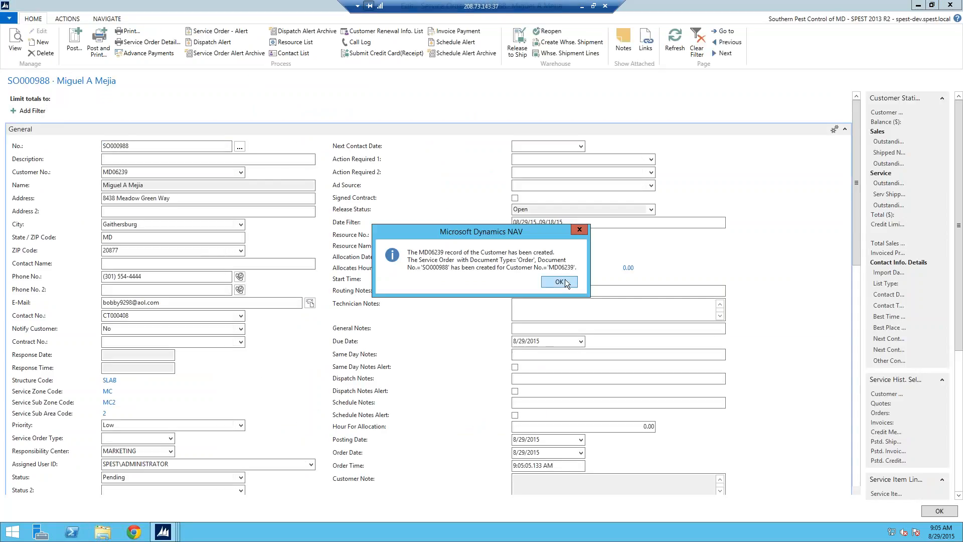
{"action": "left_click", "coordinate": [560, 282]}
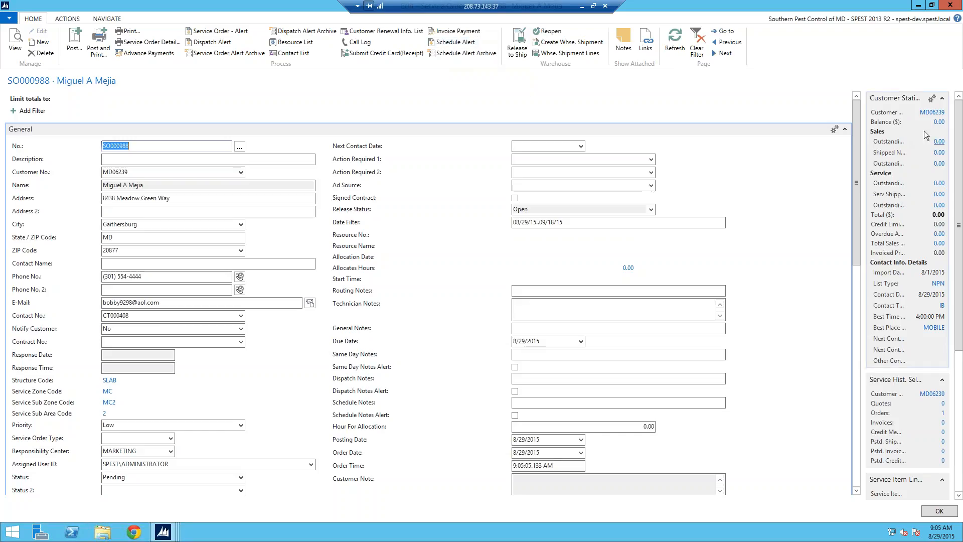
- Open the new customer's card from the service order, check its contact info details in edit mode, and close the card
{"action": "left_click", "coordinate": [933, 112]}
{"action": "left_click", "coordinate": [932, 112]}
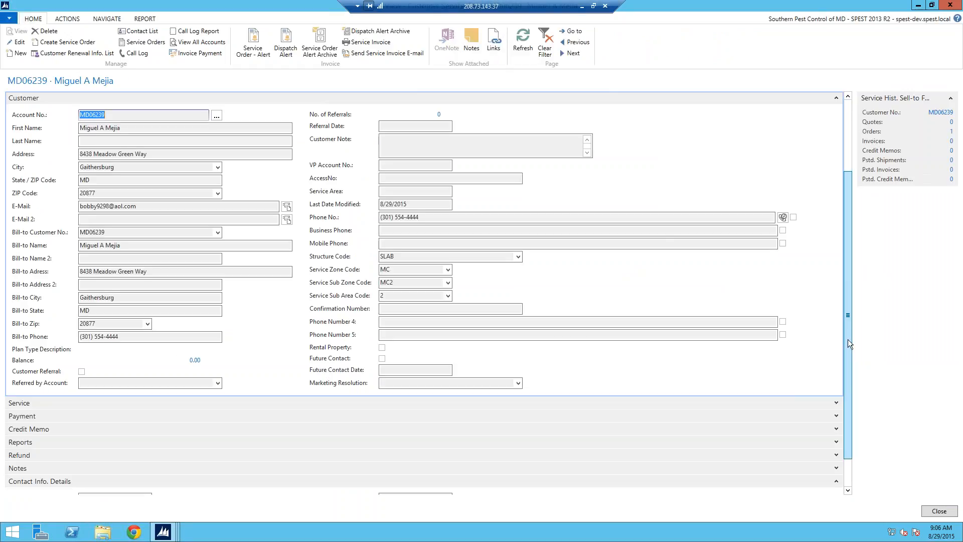
{"action": "scroll", "coordinate": [848, 332], "scroll_direction": "down", "scroll_amount": 3}
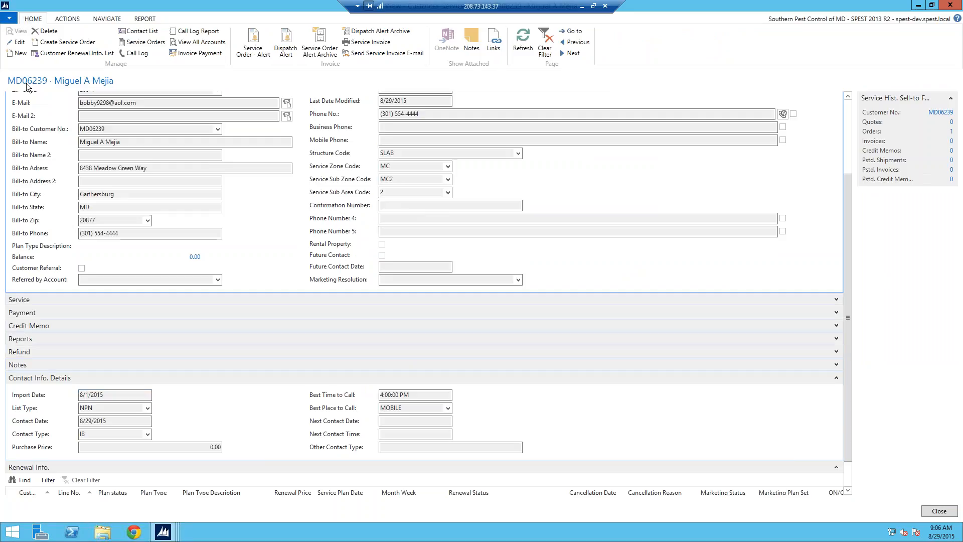
{"action": "left_click", "coordinate": [20, 42]}
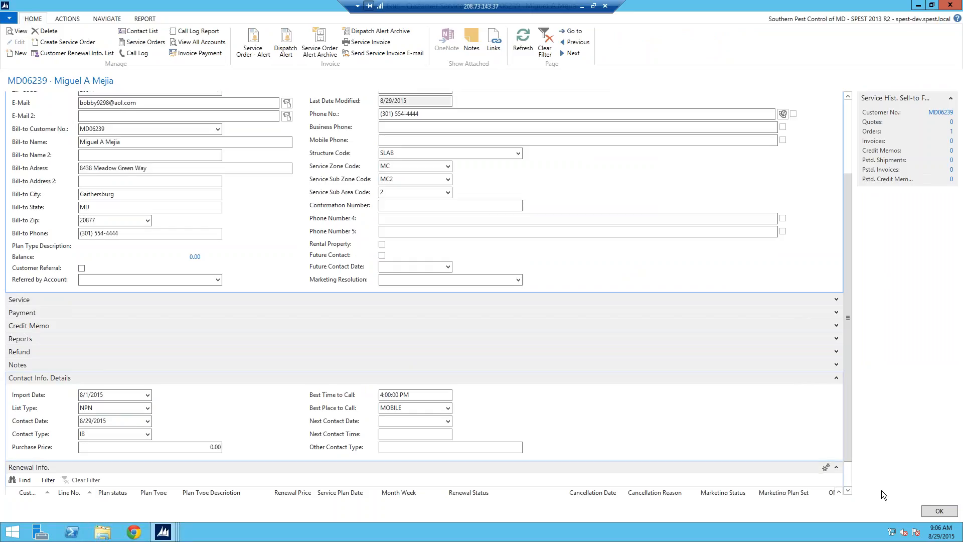
{"action": "left_click", "coordinate": [937, 511]}
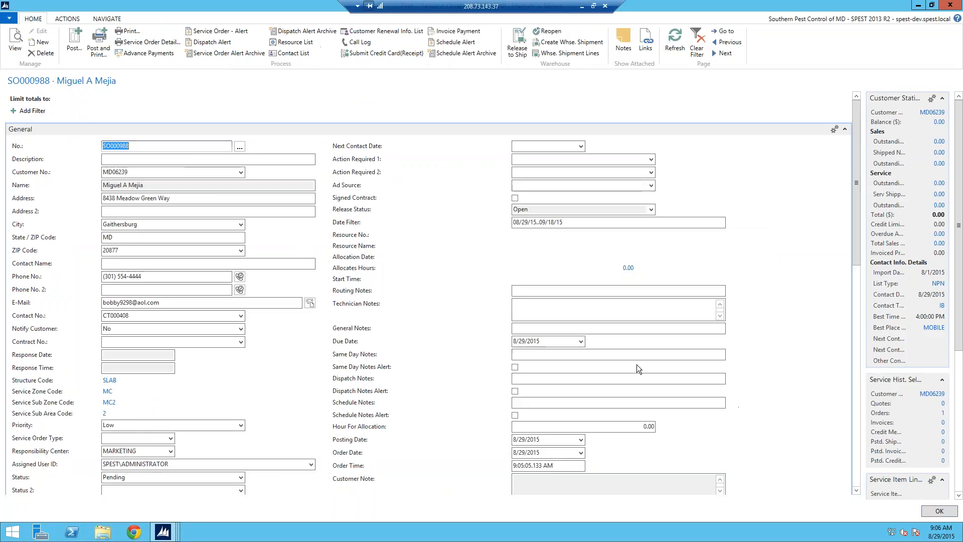
- Close the new service order and the open contact cards to return to the contacts list
{"action": "left_click", "coordinate": [934, 511]}
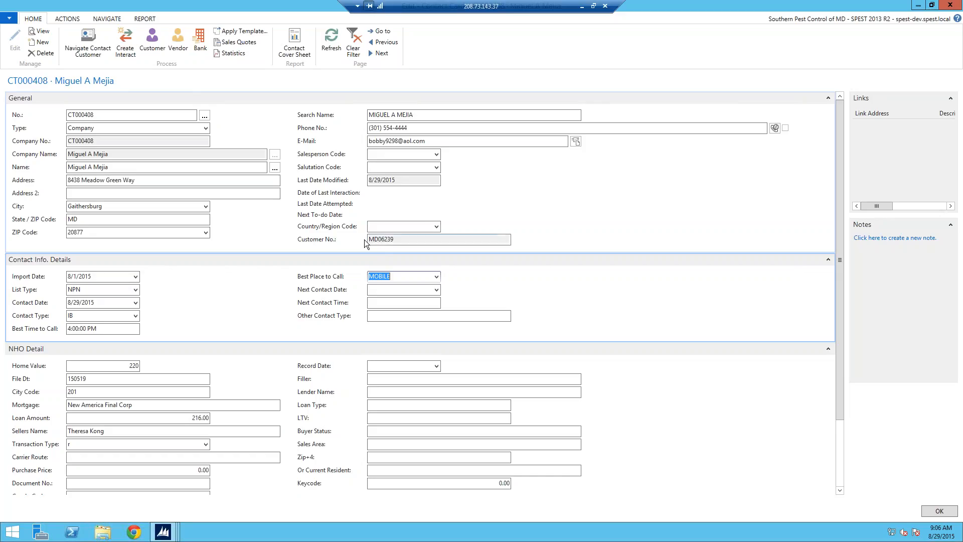
{"action": "key", "text": "Escape"}
{"action": "key", "text": "Escape"}
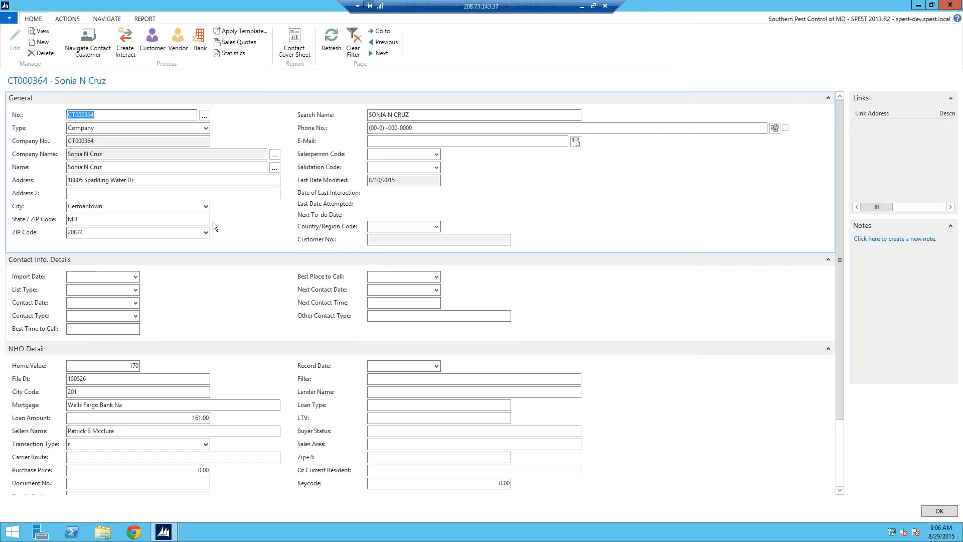
{"action": "key", "text": "Escape"}
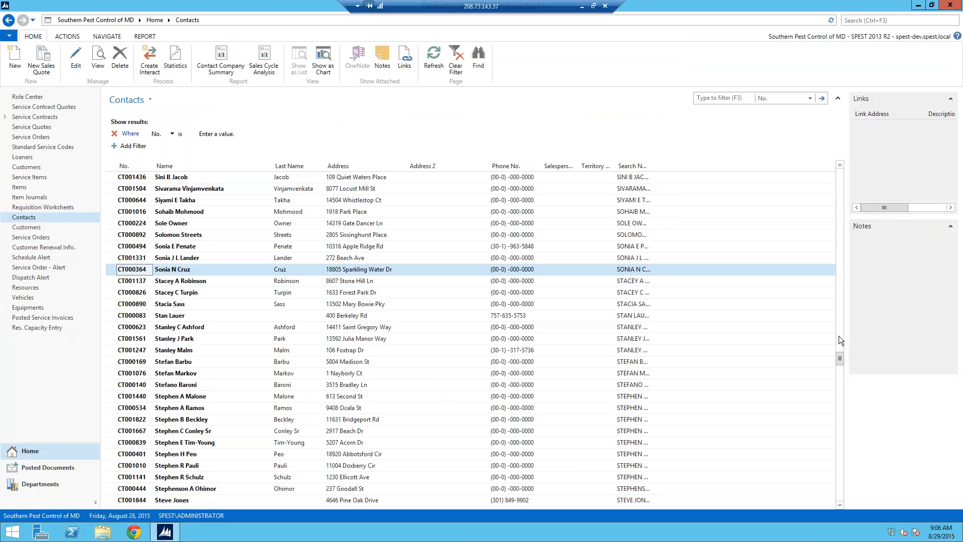
- Open a contact's card from the names beginning with T in the contacts list and start Navigate Contact Customer
{"action": "left_click_drag", "start_coordinate": [840, 357], "coordinate": [845, 402]}
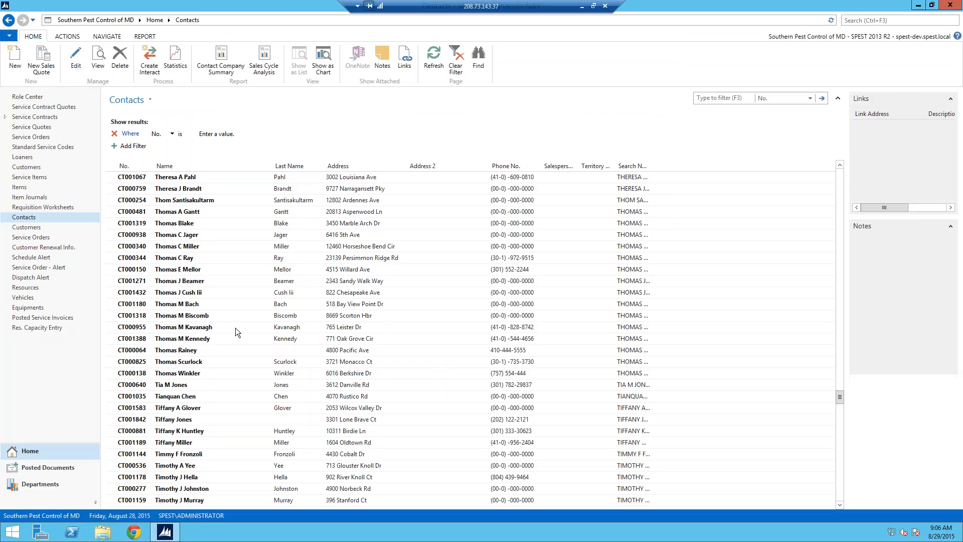
{"action": "double_click", "coordinate": [159, 257]}
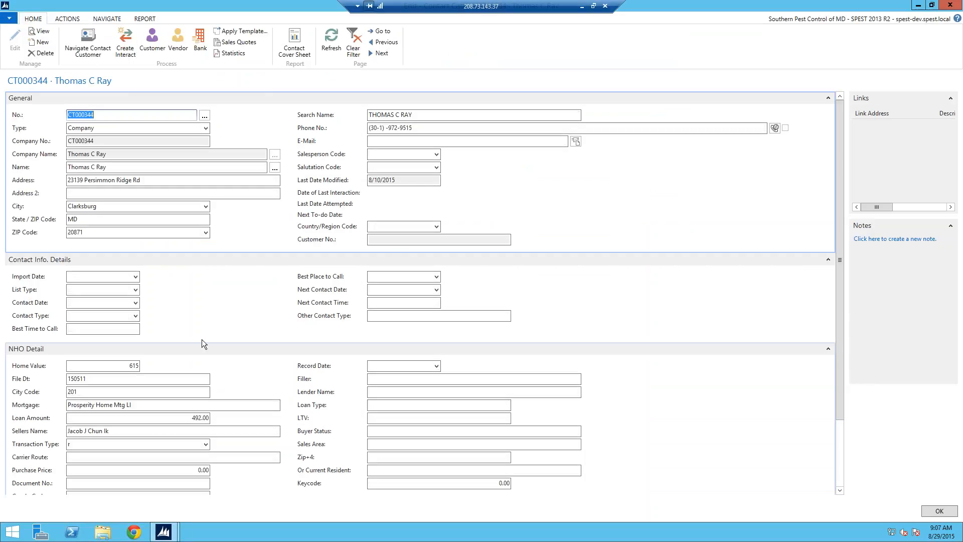
{"action": "left_click", "coordinate": [93, 50]}
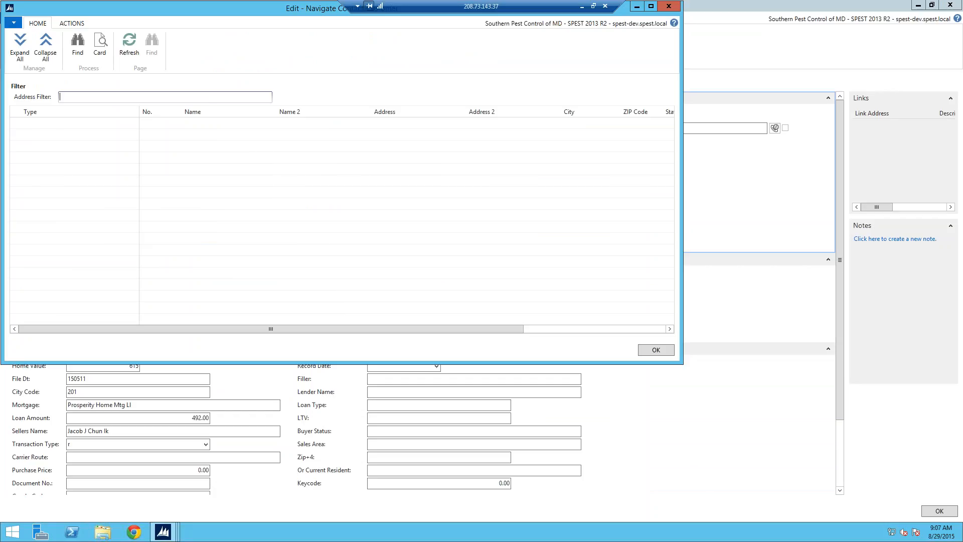
- Find records matching the caller's street address and expand the customer results
{"action": "left_click", "coordinate": [78, 47]}
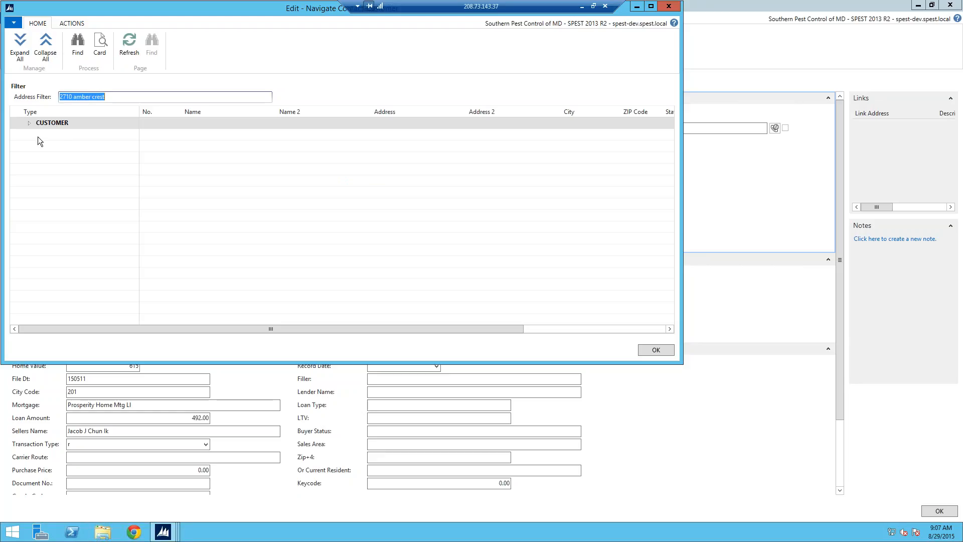
{"action": "left_click", "coordinate": [29, 122]}
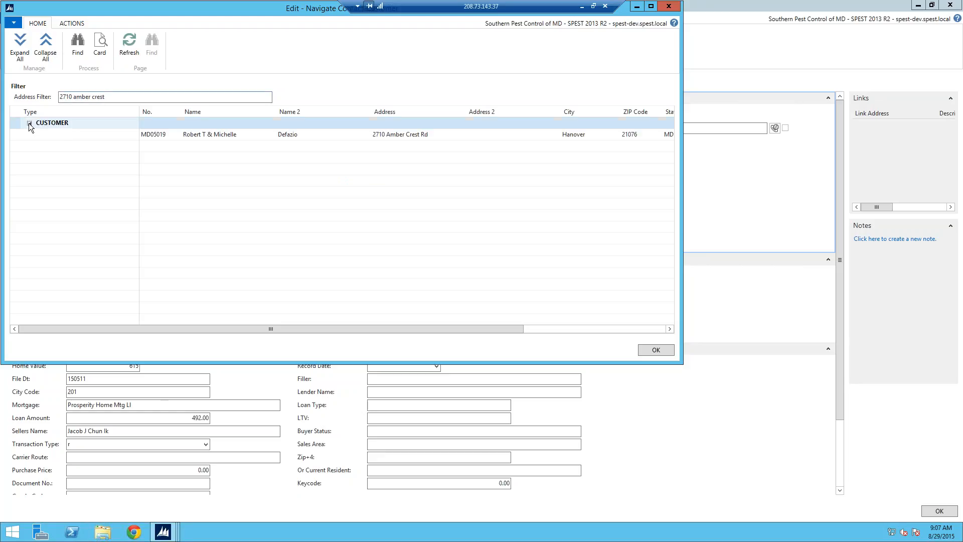
- Open the matching customer's card, examine its contact info details and renewal info, and return to the address search
{"action": "double_click", "coordinate": [179, 135]}
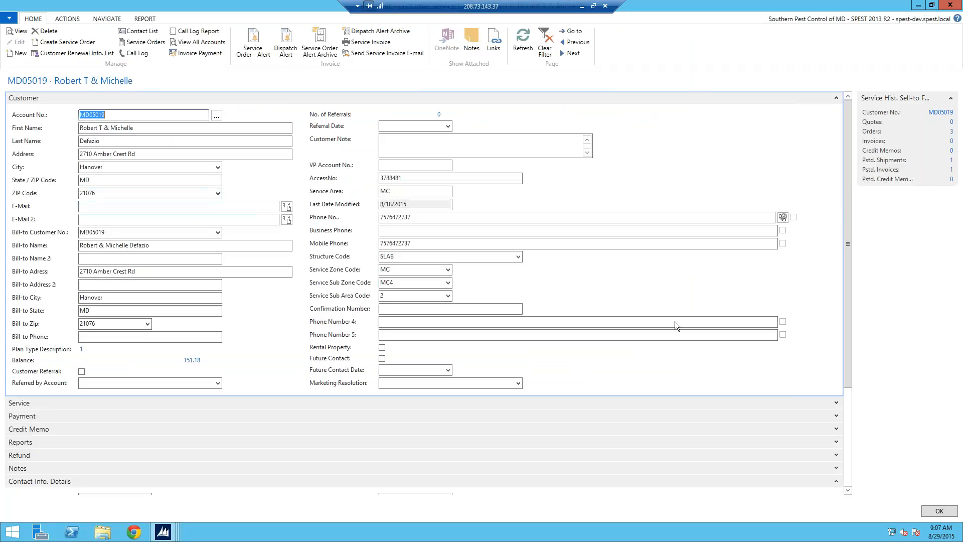
{"action": "left_click_drag", "start_coordinate": [845, 189], "coordinate": [853, 258]}
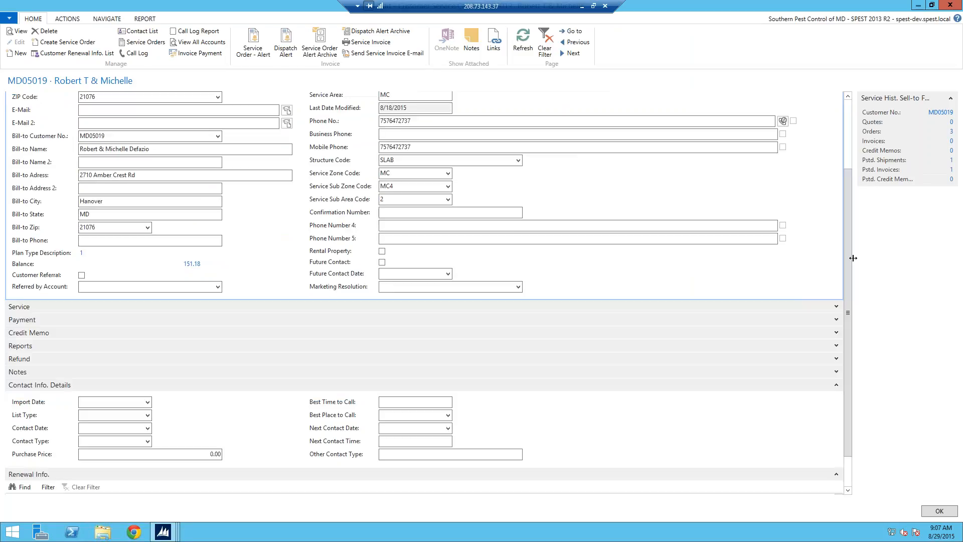
{"action": "left_click_drag", "start_coordinate": [850, 439], "coordinate": [849, 464]}
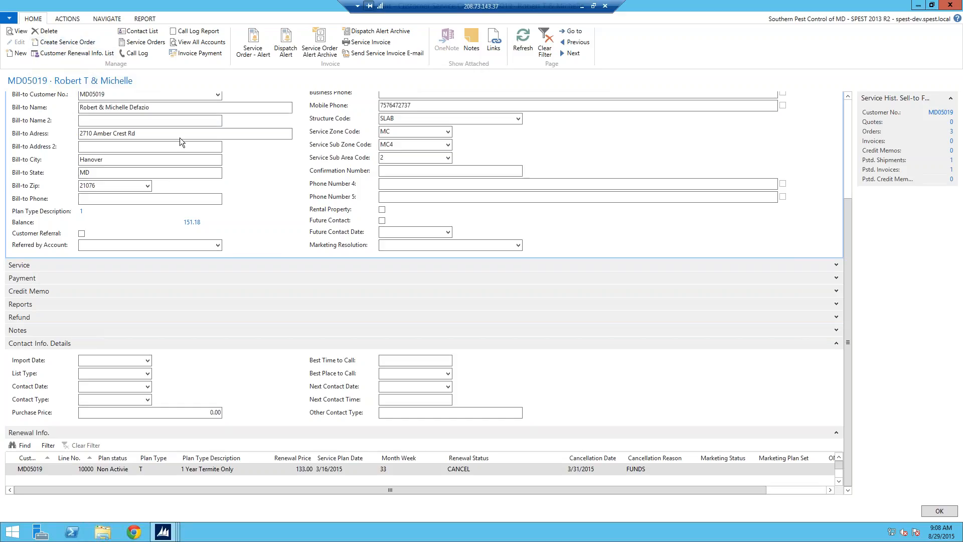
{"action": "left_click", "coordinate": [848, 115]}
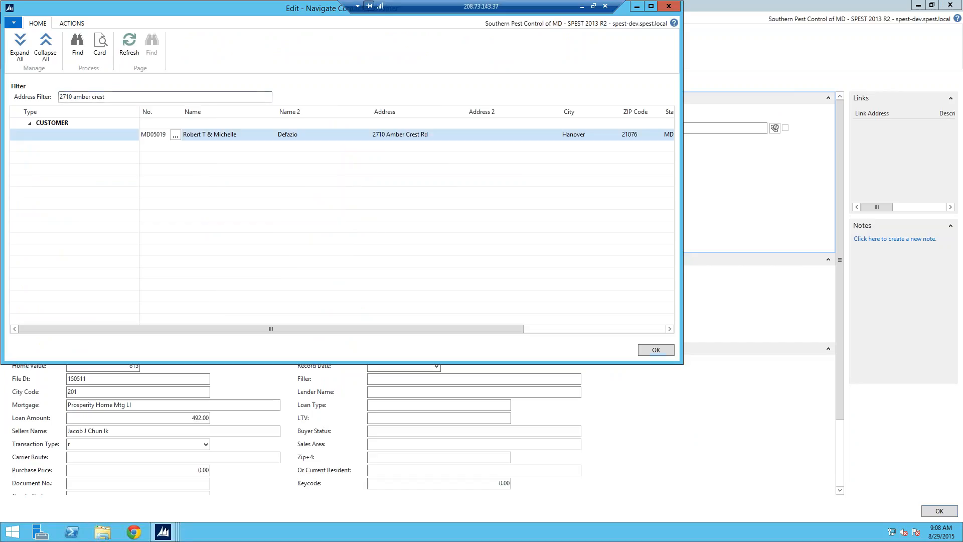
- Find records matching the next caller's street address, expand the contact results and open the matching contact's card
{"action": "left_click_drag", "start_coordinate": [105, 97], "coordinate": [58, 98]}
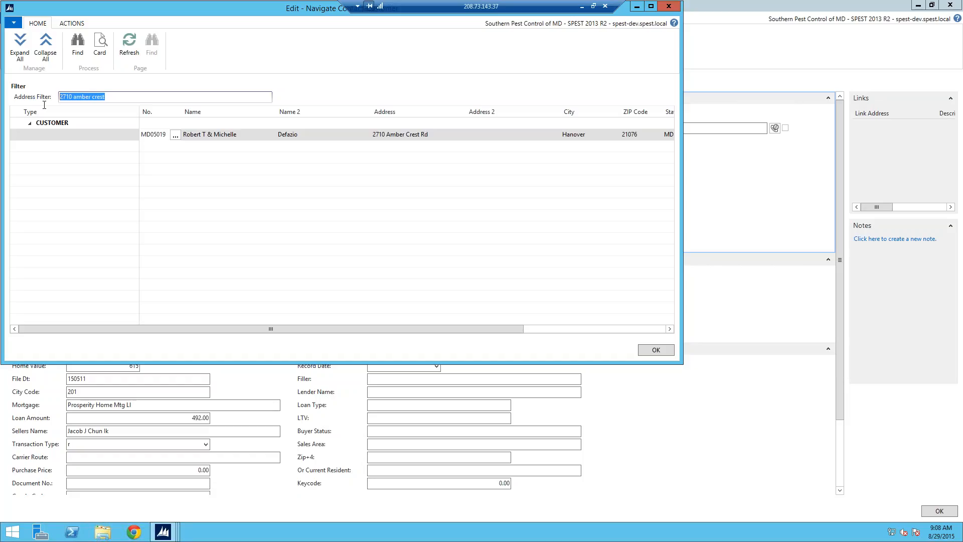
{"action": "left_click", "coordinate": [78, 40]}
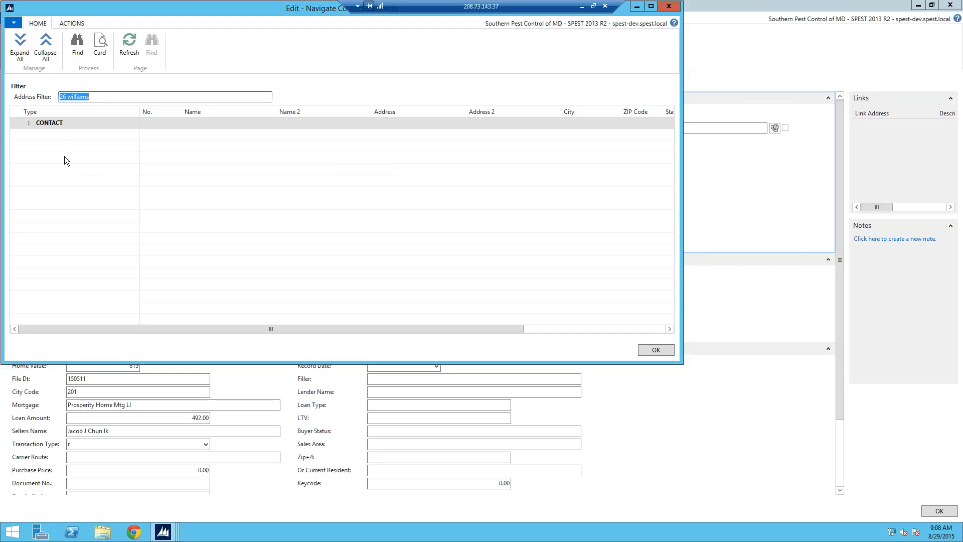
{"action": "left_click", "coordinate": [29, 123]}
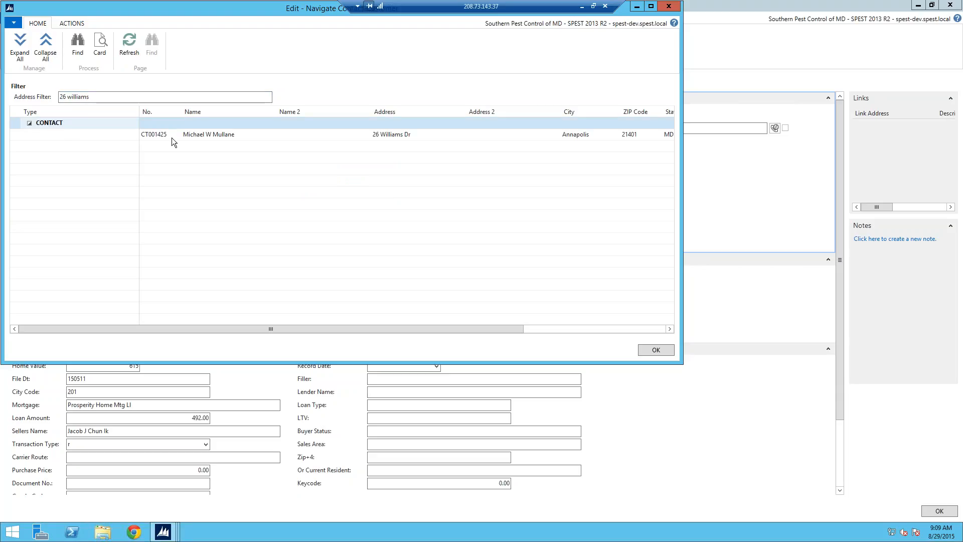
{"action": "double_click", "coordinate": [174, 136]}
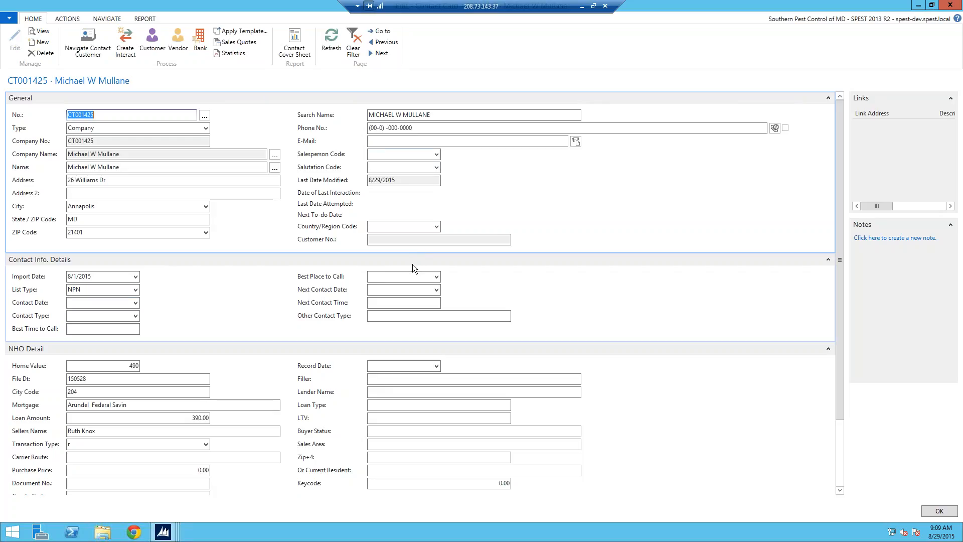
- Enter the contact's phone number and e-mail address in the general details
{"action": "left_click", "coordinate": [412, 128]}
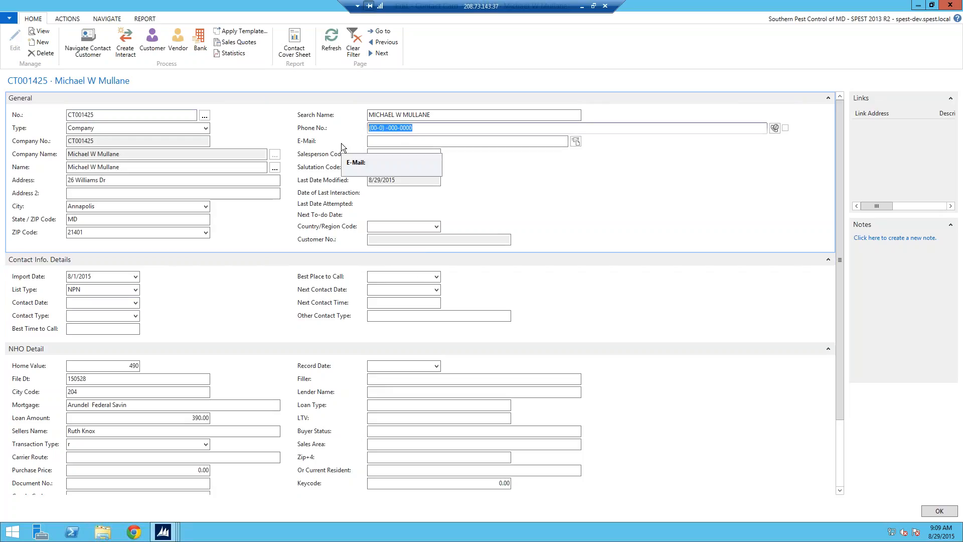
{"action": "type", "text": "4105559999"}
{"action": "left_click", "coordinate": [429, 137]}
- Set the contact date to 8/29/2015 and the contact type to IB in the contact info details
{"action": "left_click", "coordinate": [136, 302]}
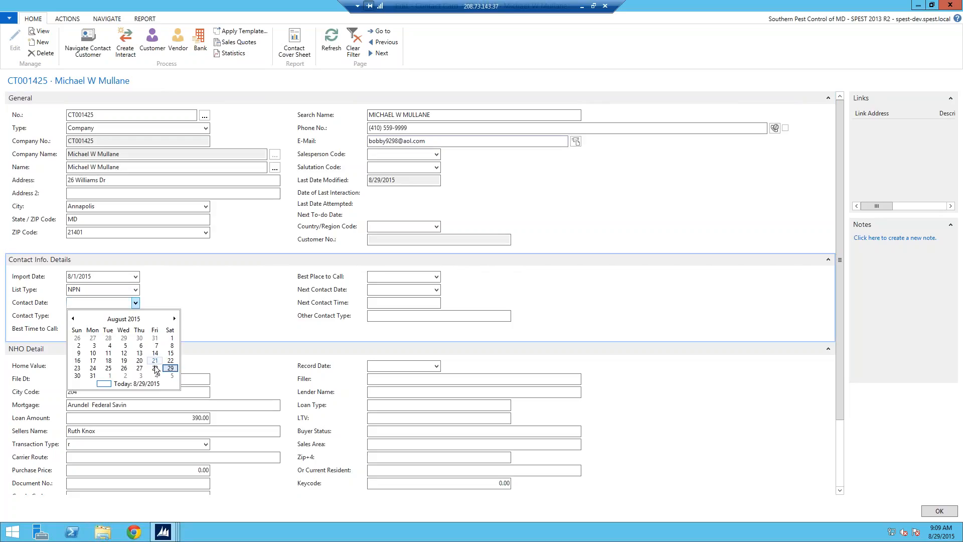
{"action": "left_click", "coordinate": [170, 368]}
{"action": "left_click", "coordinate": [138, 315]}
{"action": "left_click", "coordinate": [101, 375]}
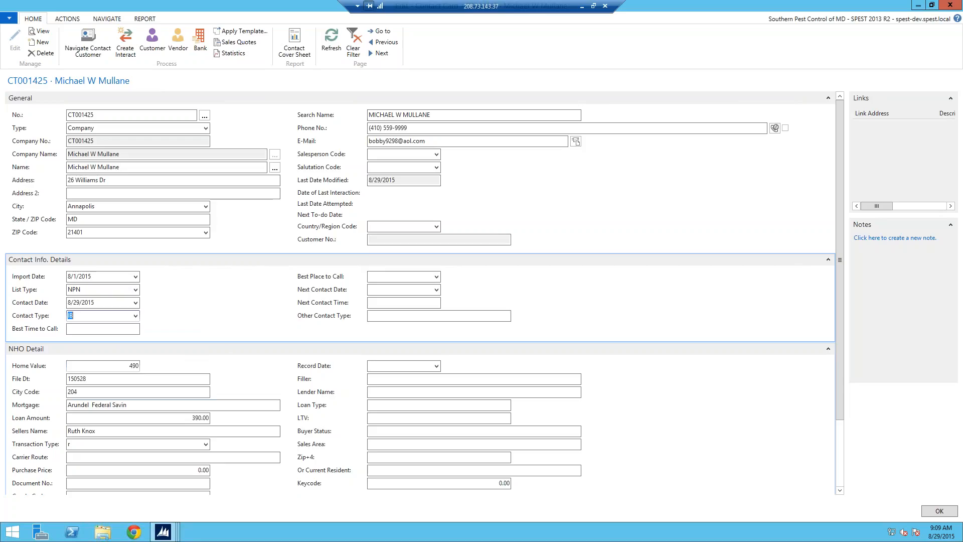
- Set the contact's best time to call to 5:00 PM and the best place to call to MOBILE
{"action": "left_click", "coordinate": [127, 331]}
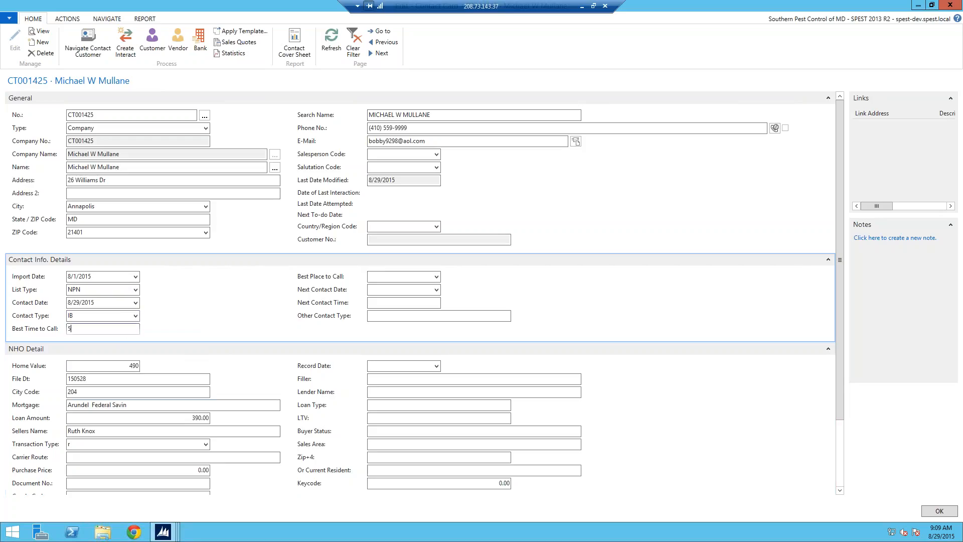
{"action": "type", "text": "5:00pm"}
{"action": "key", "text": "Tab"}
{"action": "key", "text": "F4"}
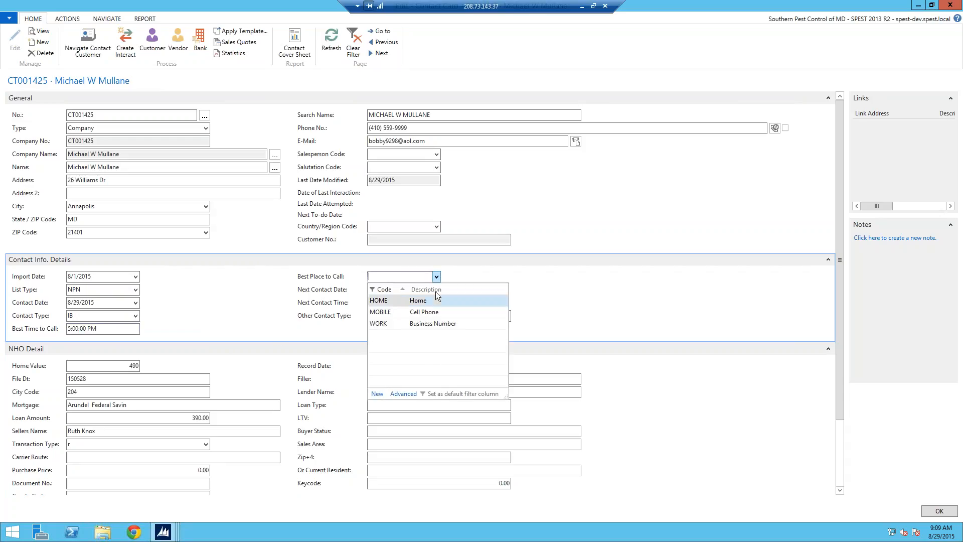
{"action": "key", "text": "Down"}
{"action": "key", "text": "Return"}
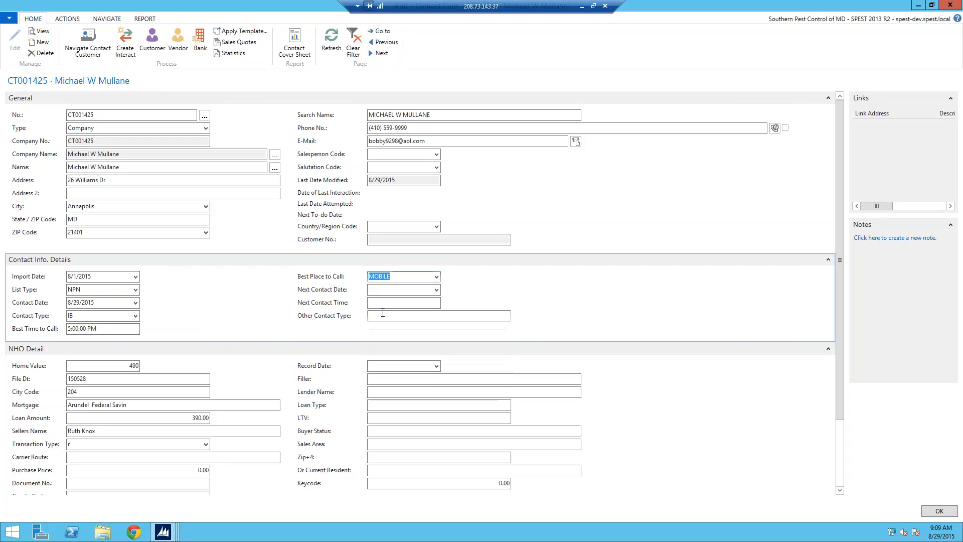
{"action": "key", "text": "Tab"}
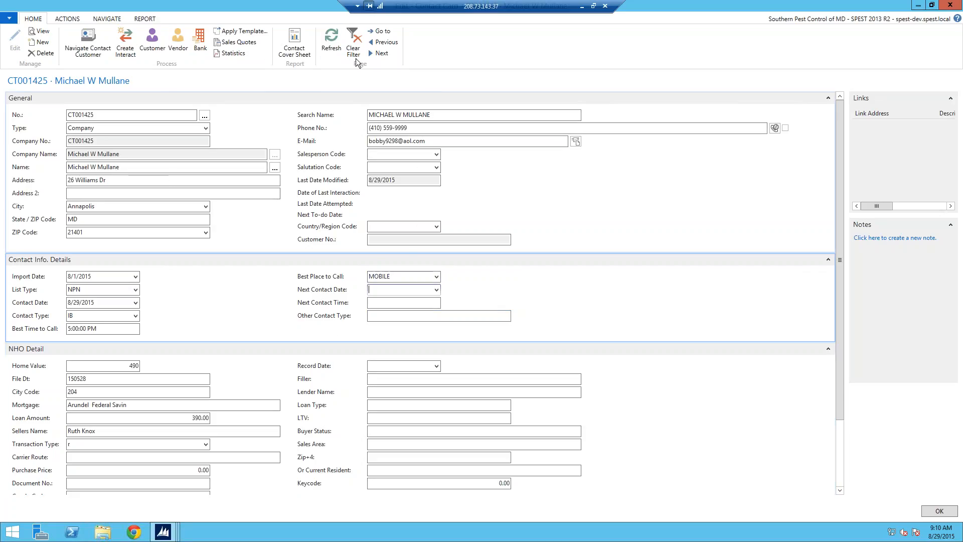
- Create a customer from the open contact using a customer template and bring up the new customer's service order
{"action": "left_click", "coordinate": [155, 39]}
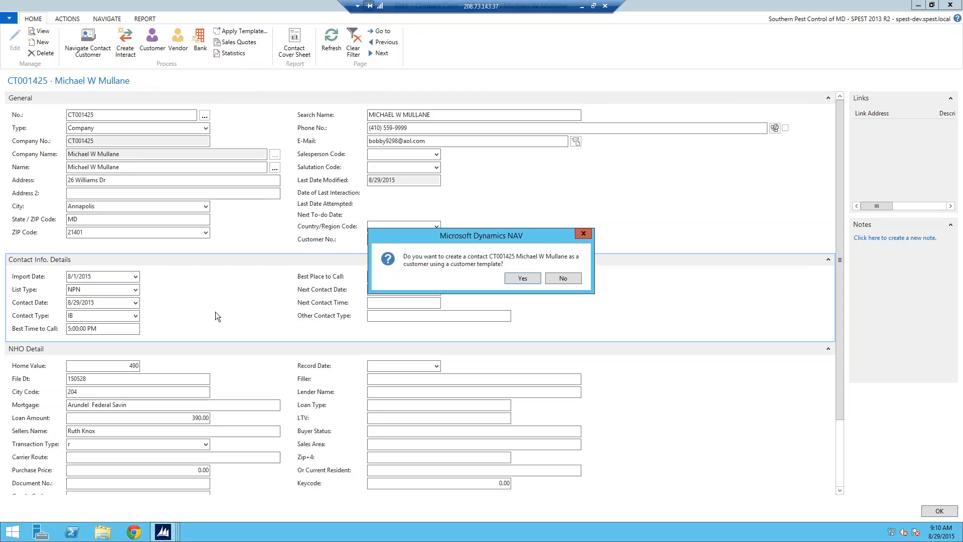
{"action": "left_click", "coordinate": [526, 277]}
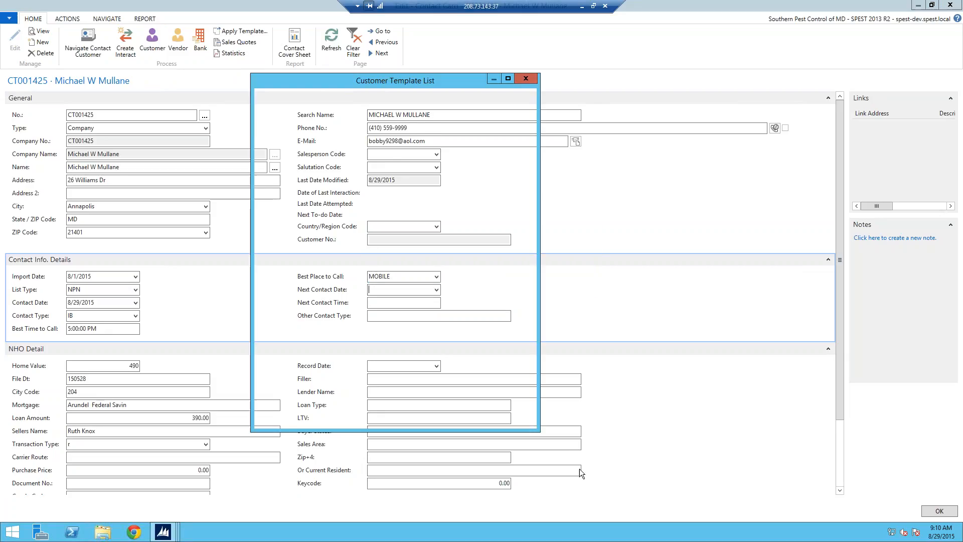
{"action": "left_click", "coordinate": [476, 419]}
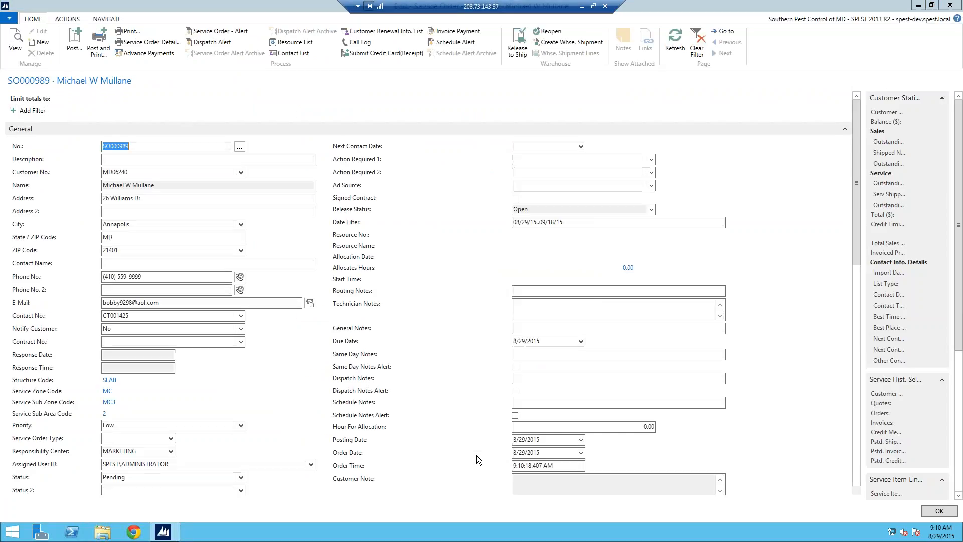
{"action": "left_click", "coordinate": [562, 282]}
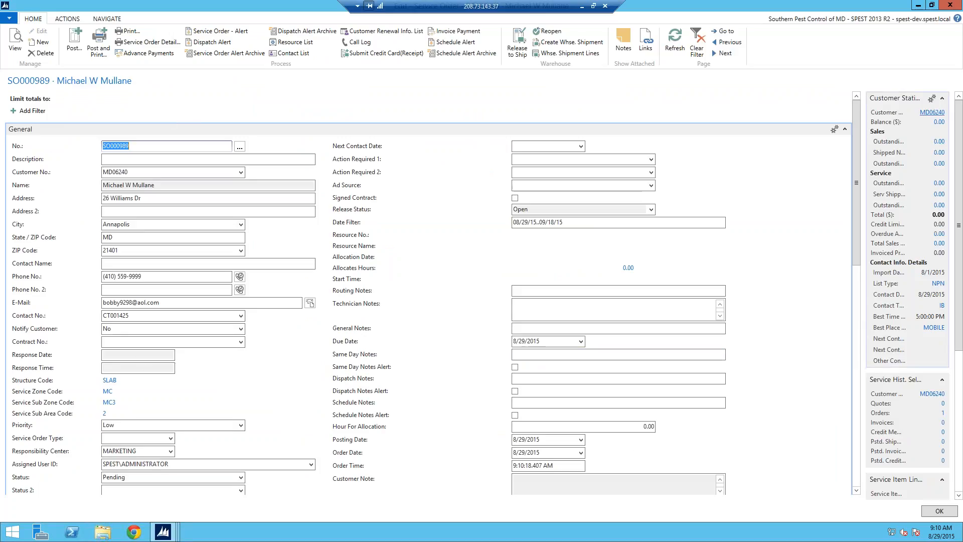
- Open the new customer's service card from the service order for editing and review the customer and contact info details
{"action": "left_click", "coordinate": [933, 115]}
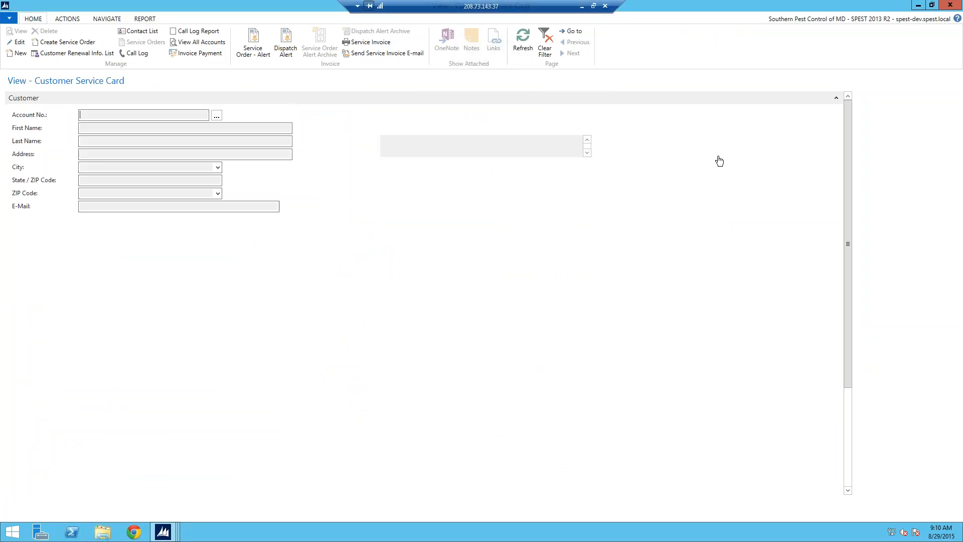
{"action": "left_click", "coordinate": [19, 42]}
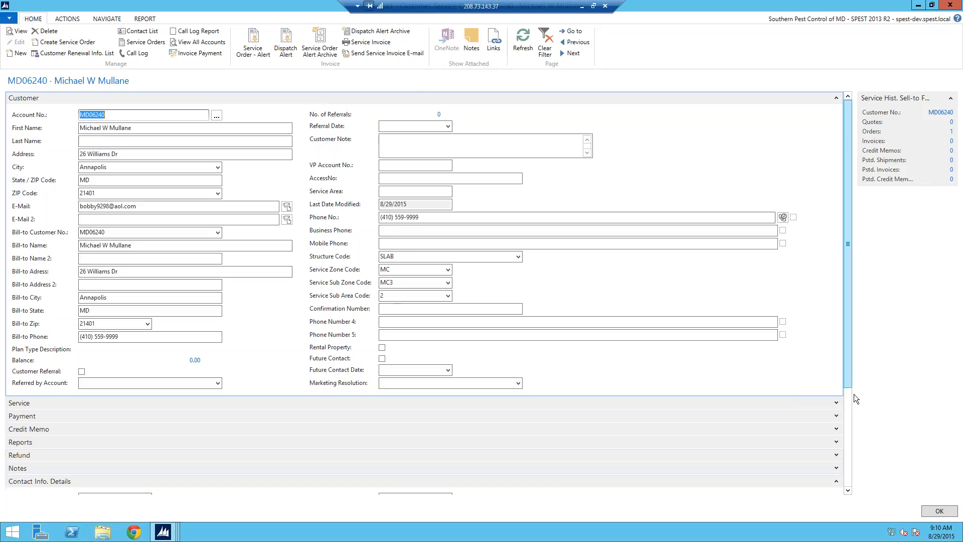
{"action": "left_click_drag", "start_coordinate": [848, 376], "coordinate": [856, 405]}
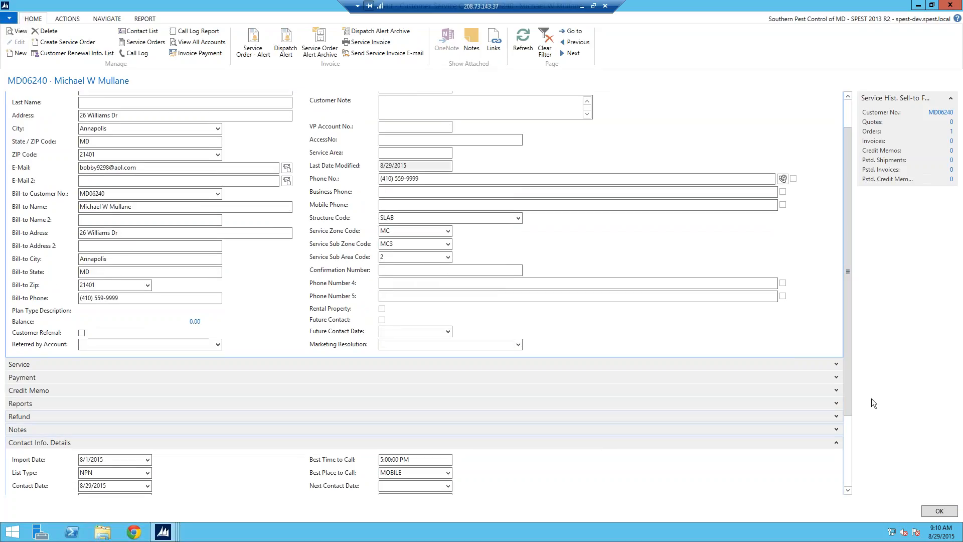
{"action": "left_click_drag", "start_coordinate": [847, 407], "coordinate": [851, 427]}
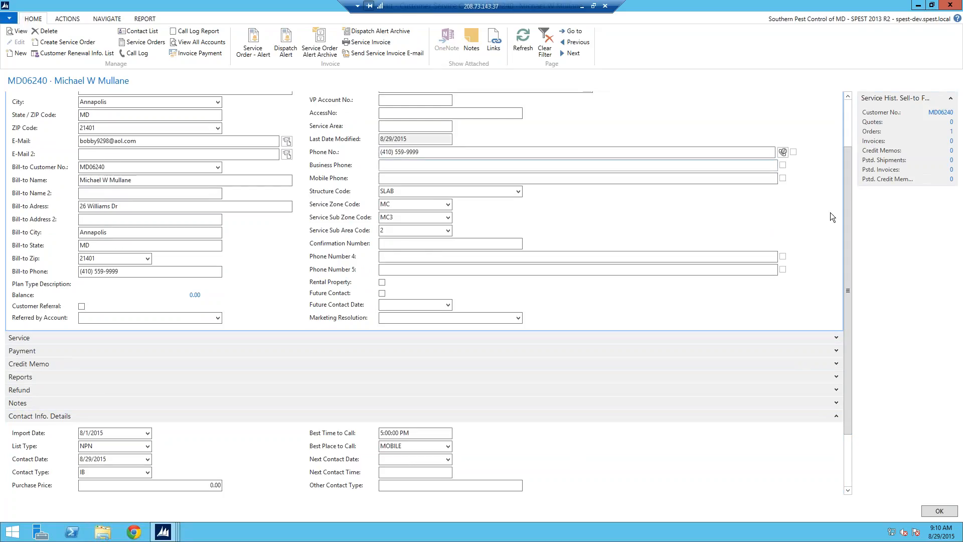
{"action": "left_click_drag", "start_coordinate": [847, 173], "coordinate": [831, 142]}
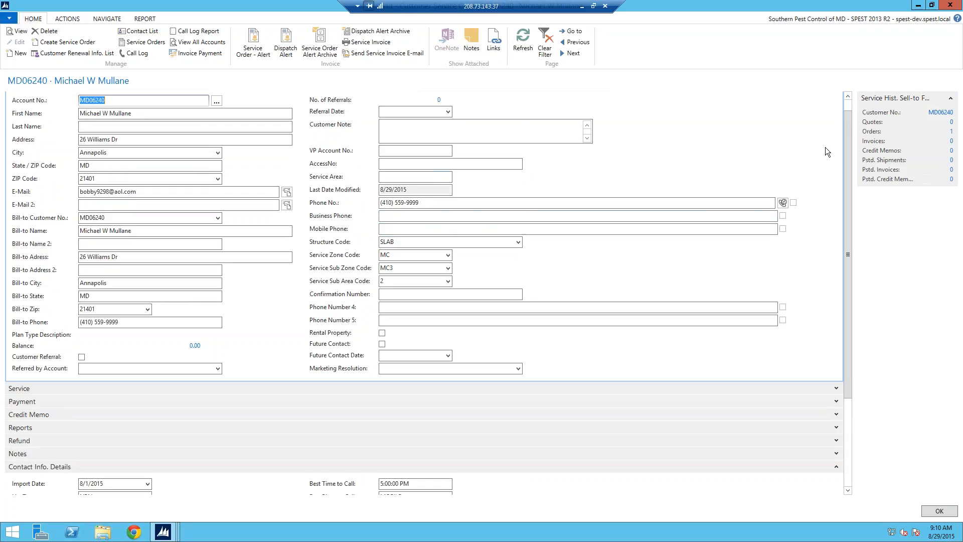
{"action": "left_click", "coordinate": [847, 109]}
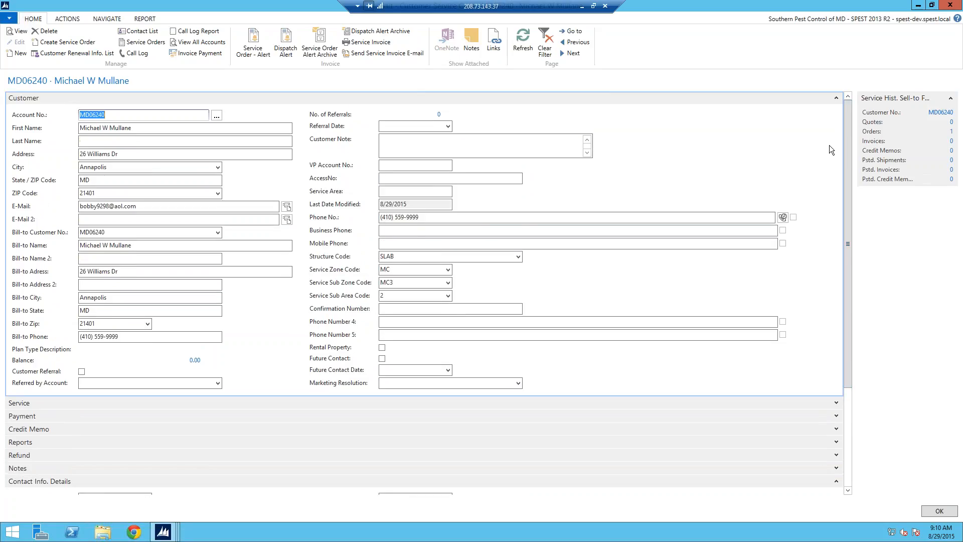